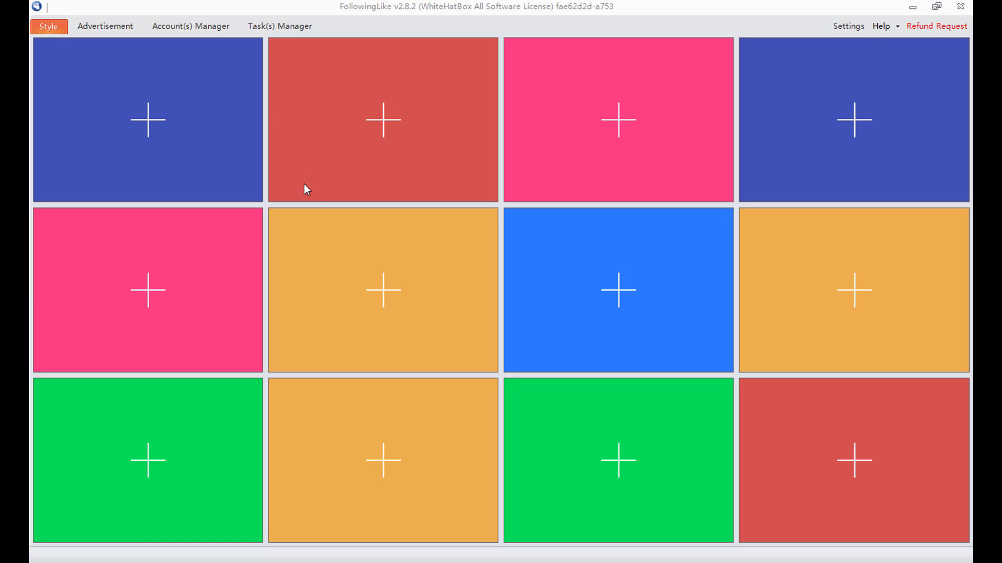
- In the Task(s) Manager, add a new task named 'to unfollow in 3 steps'
{"action": "left_click", "coordinate": [287, 30]}
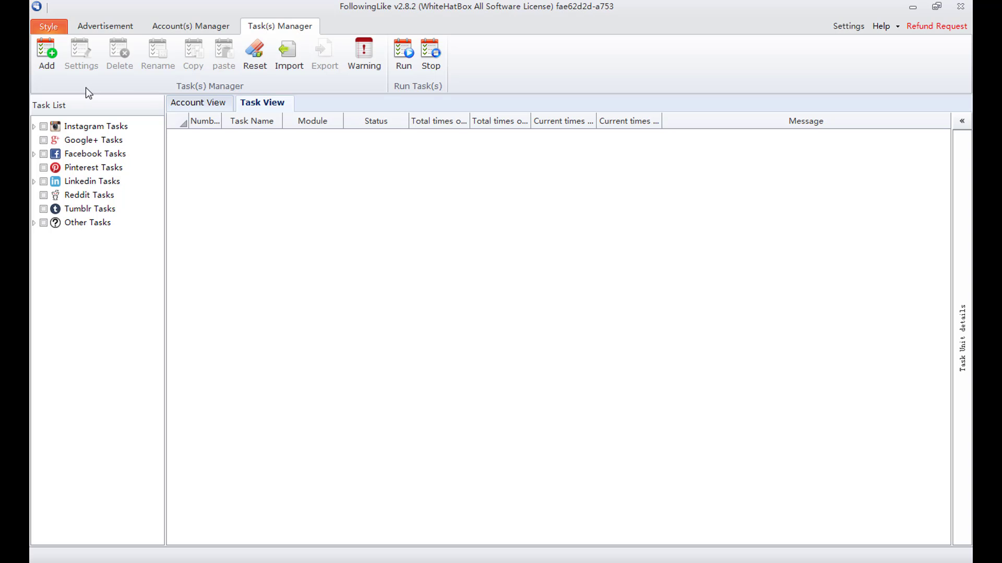
{"action": "left_click", "coordinate": [48, 58]}
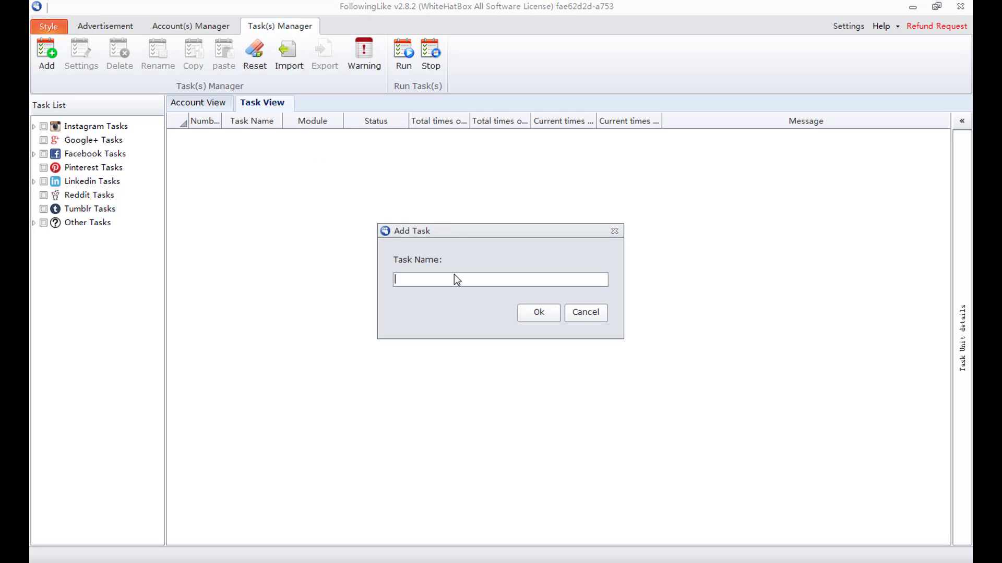
{"action": "type", "text": "to unfollow in 3 steps"}
- Confirm the task with Facebook as its network and add an Account module
{"action": "left_click", "coordinate": [538, 313]}
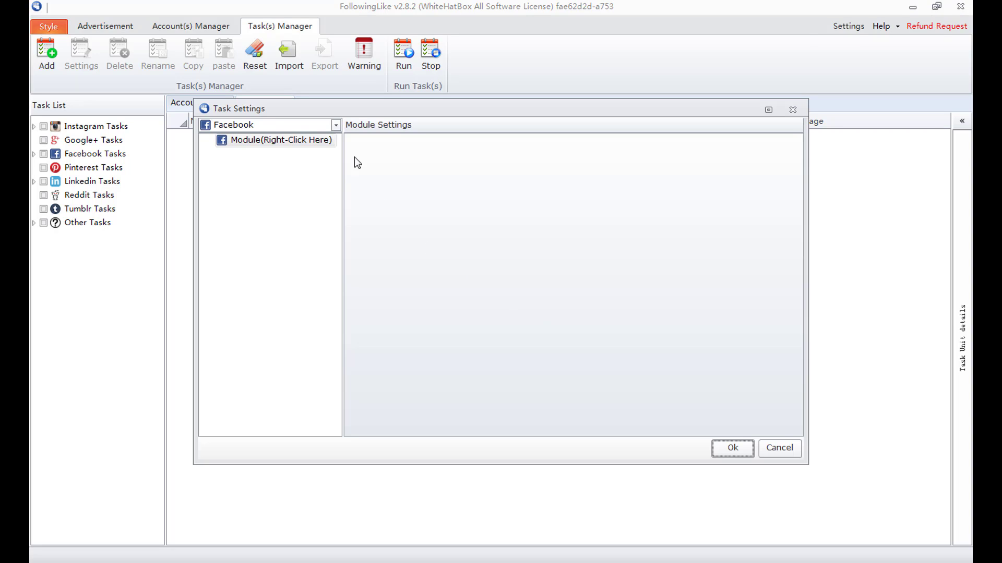
{"action": "left_click", "coordinate": [336, 125]}
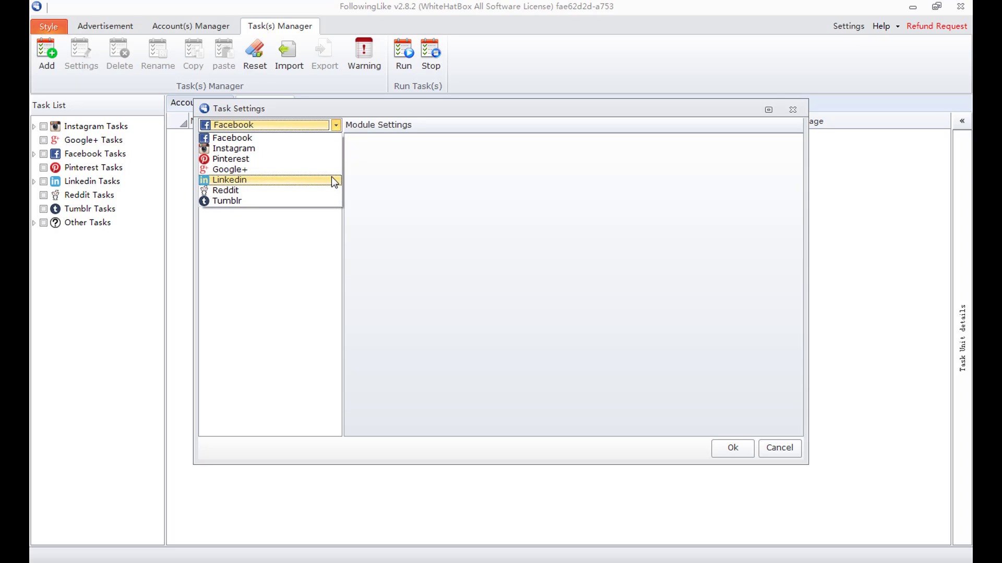
{"action": "left_click", "coordinate": [336, 138]}
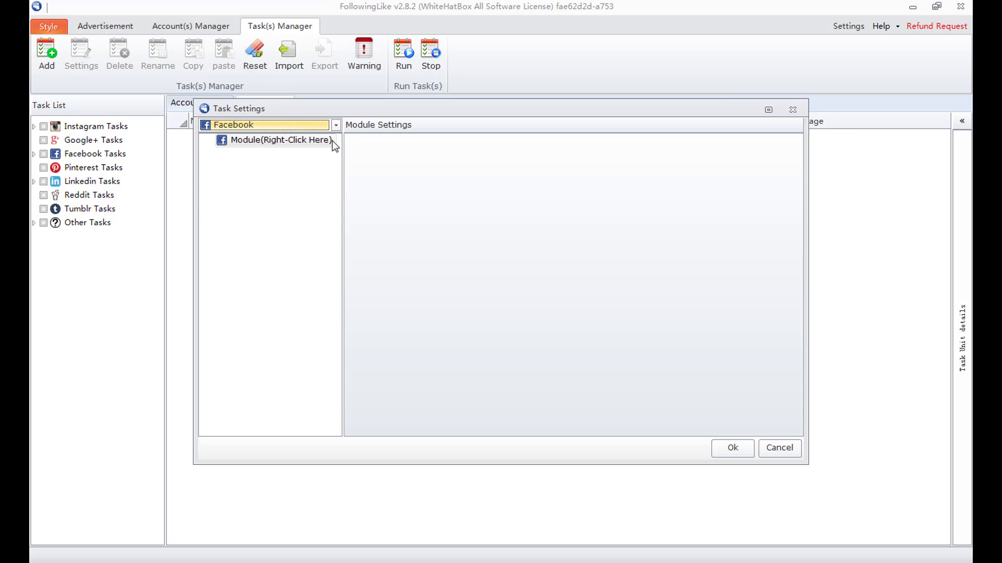
{"action": "left_click", "coordinate": [296, 135]}
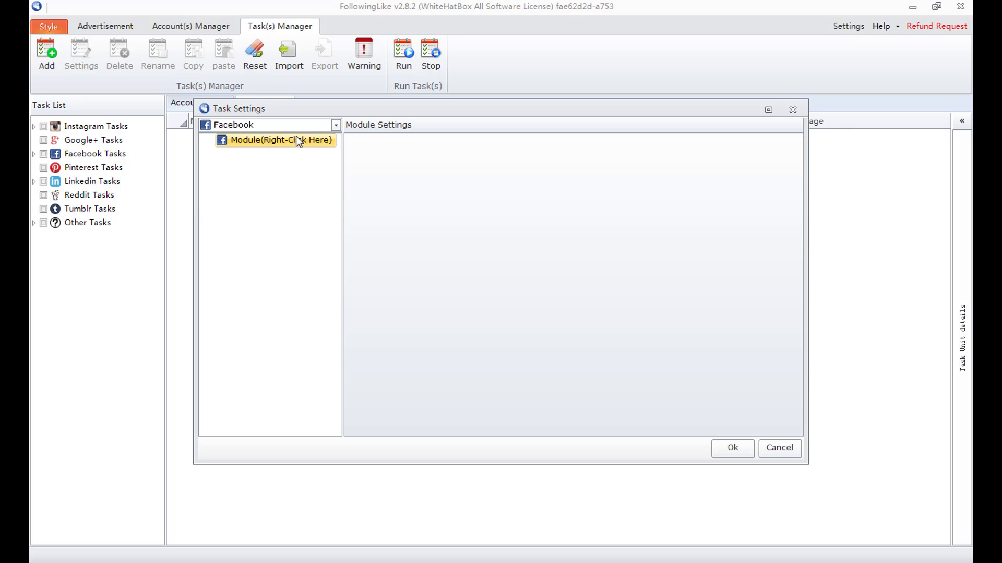
{"action": "right_click", "coordinate": [296, 135]}
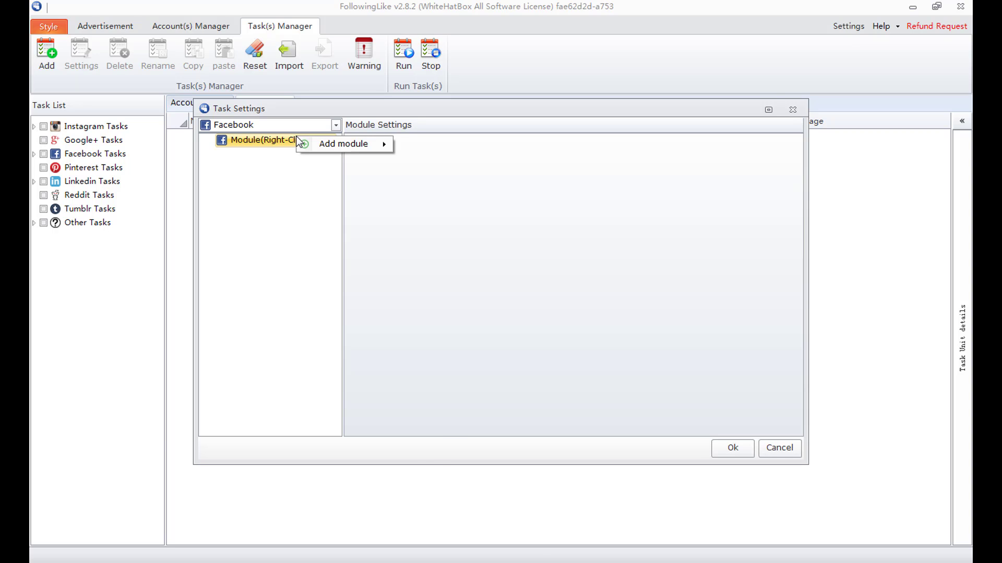
{"action": "mouse_move", "coordinate": [312, 142]}
{"action": "mouse_move", "coordinate": [420, 150]}
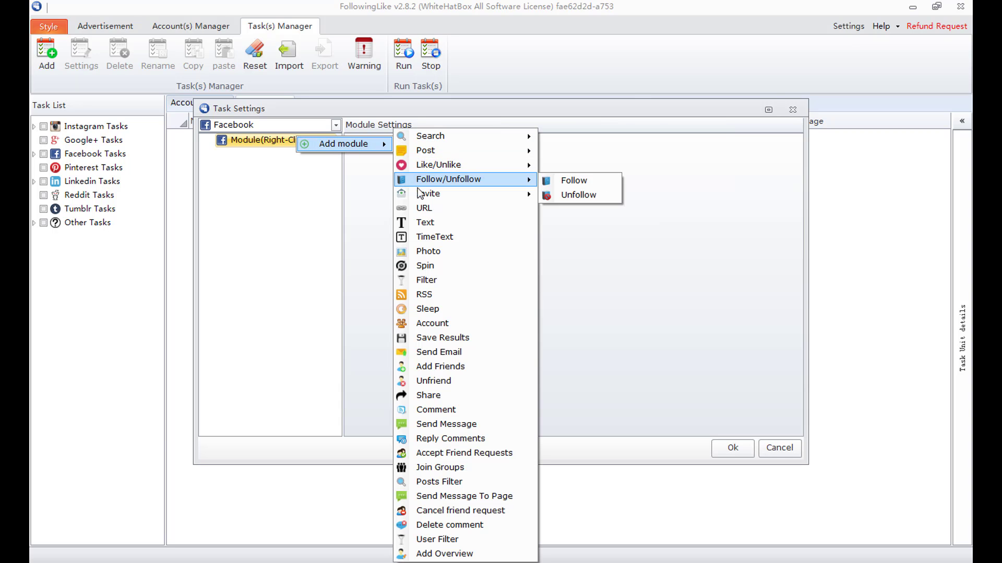
{"action": "left_click", "coordinate": [444, 323]}
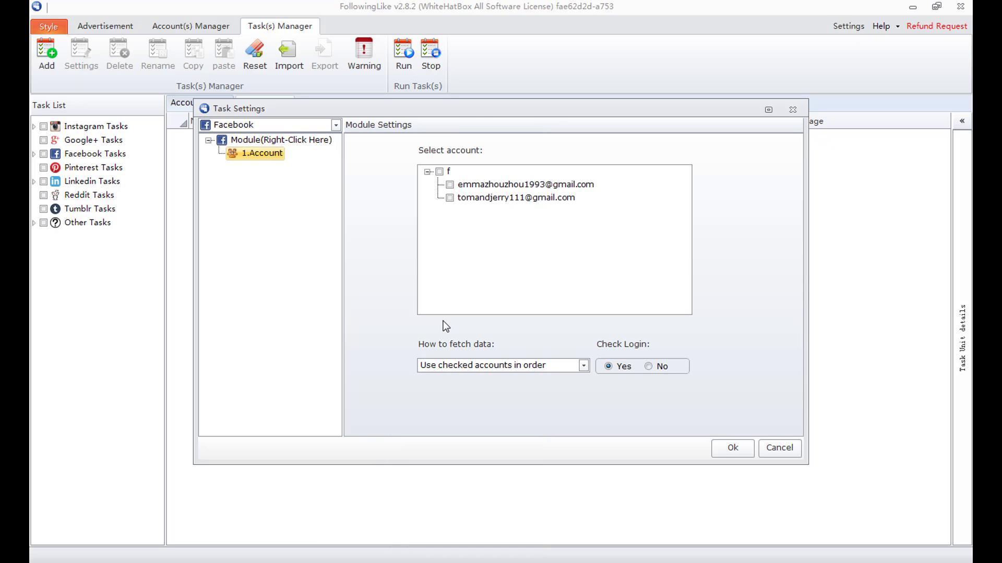
- Check both saved accounts, use them in order, and keep Check Login set to Yes
{"action": "left_click", "coordinate": [450, 185]}
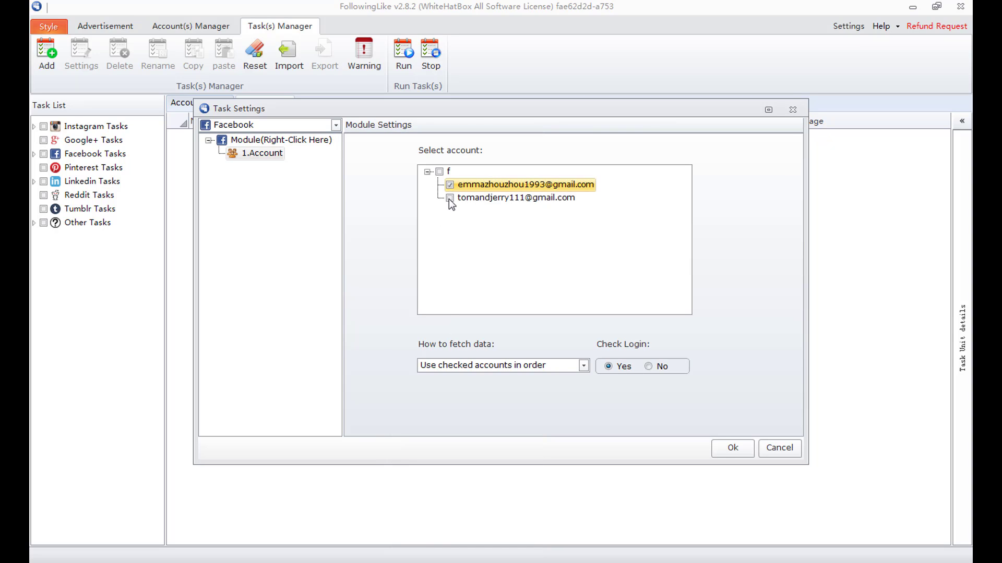
{"action": "left_click", "coordinate": [449, 198]}
{"action": "left_click", "coordinate": [440, 172]}
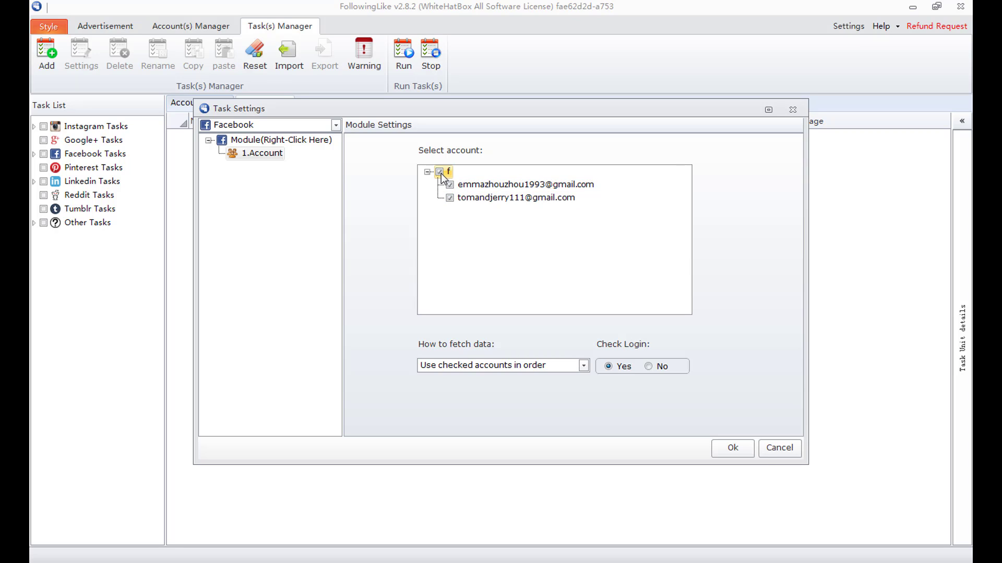
{"action": "left_click", "coordinate": [583, 366]}
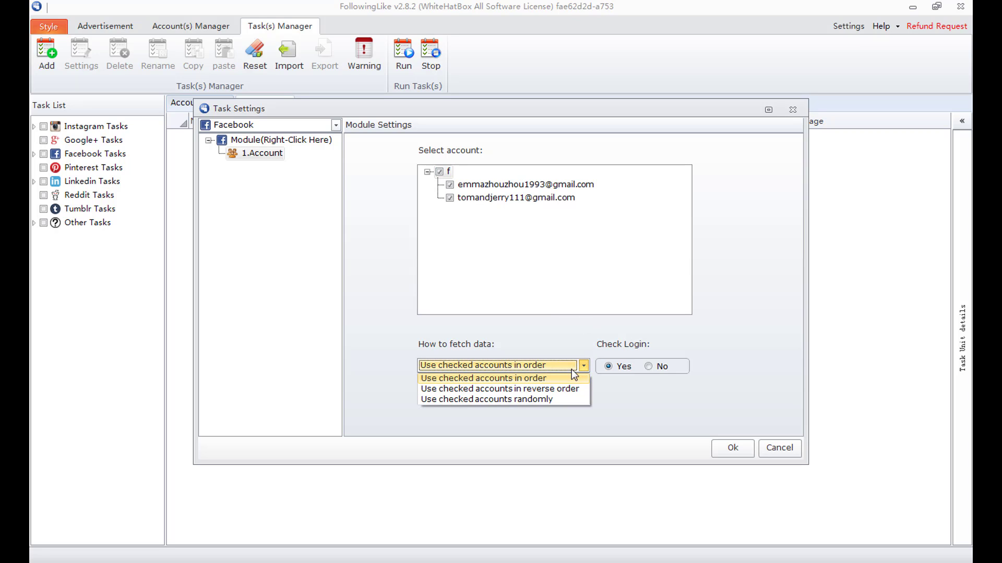
{"action": "left_click", "coordinate": [570, 381]}
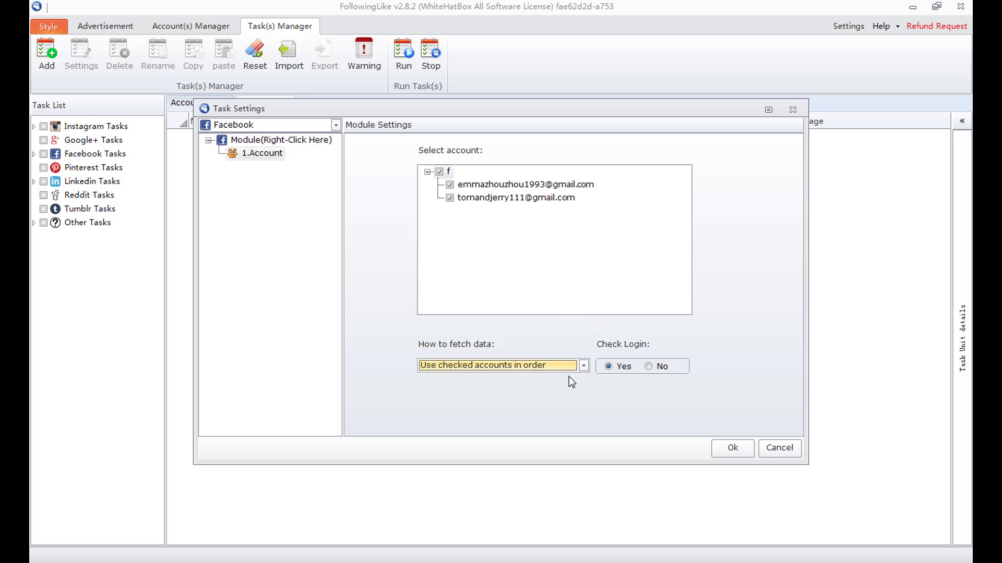
{"action": "left_click", "coordinate": [608, 369]}
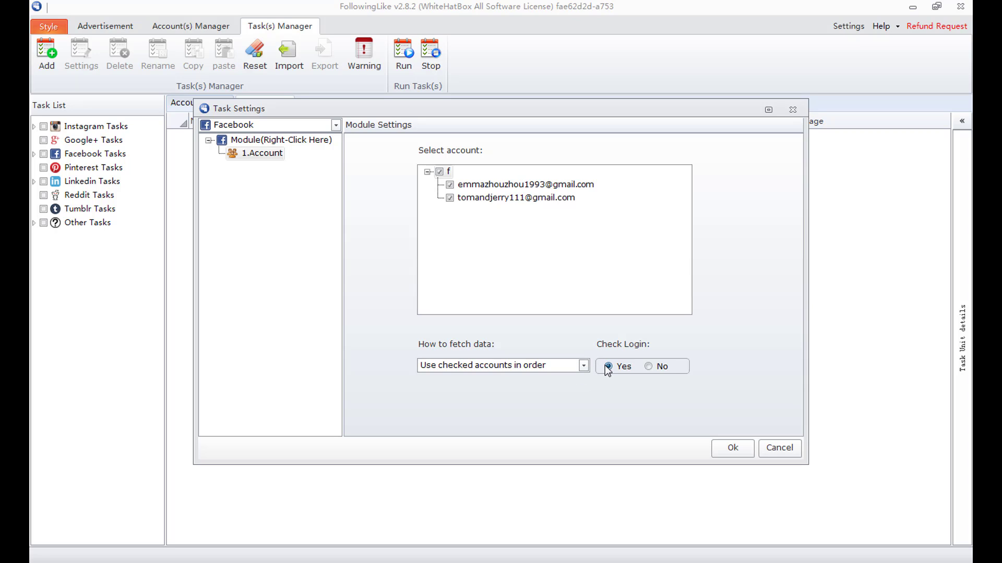
{"action": "left_click", "coordinate": [648, 366]}
{"action": "left_click", "coordinate": [608, 366]}
- Insert a URL module after 1.Account using the Input URL Box source
{"action": "right_click", "coordinate": [272, 154]}
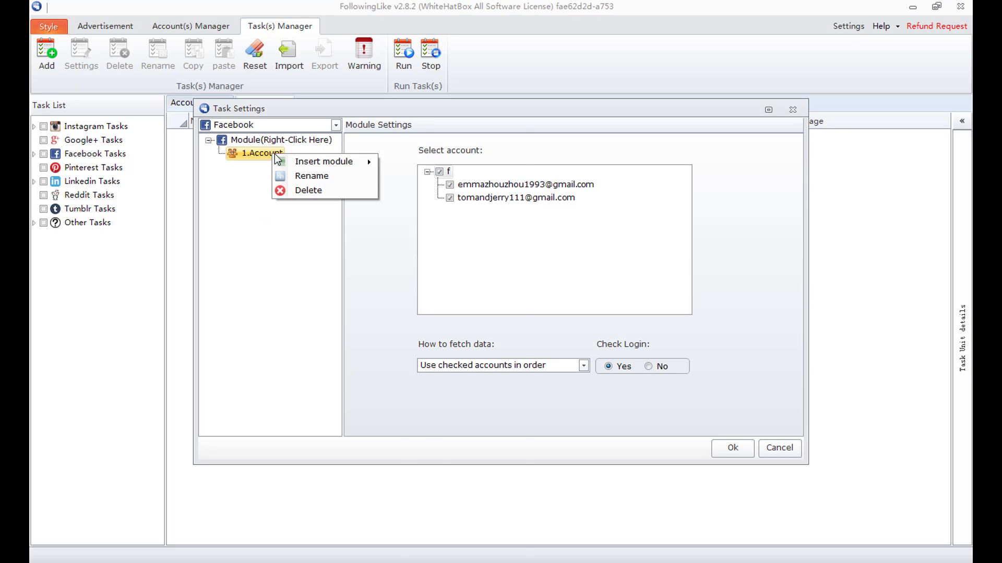
{"action": "mouse_move", "coordinate": [339, 162]}
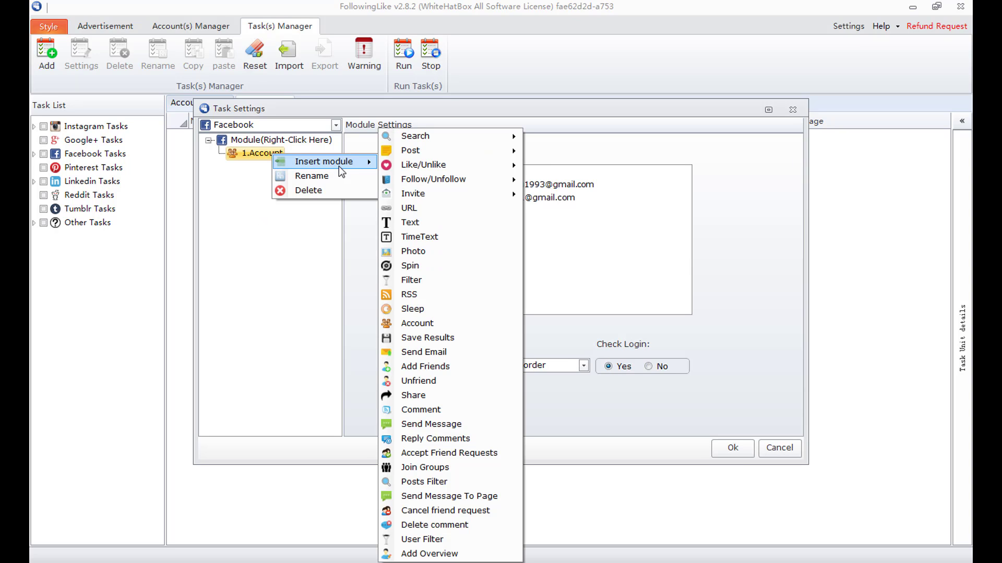
{"action": "left_click", "coordinate": [425, 208]}
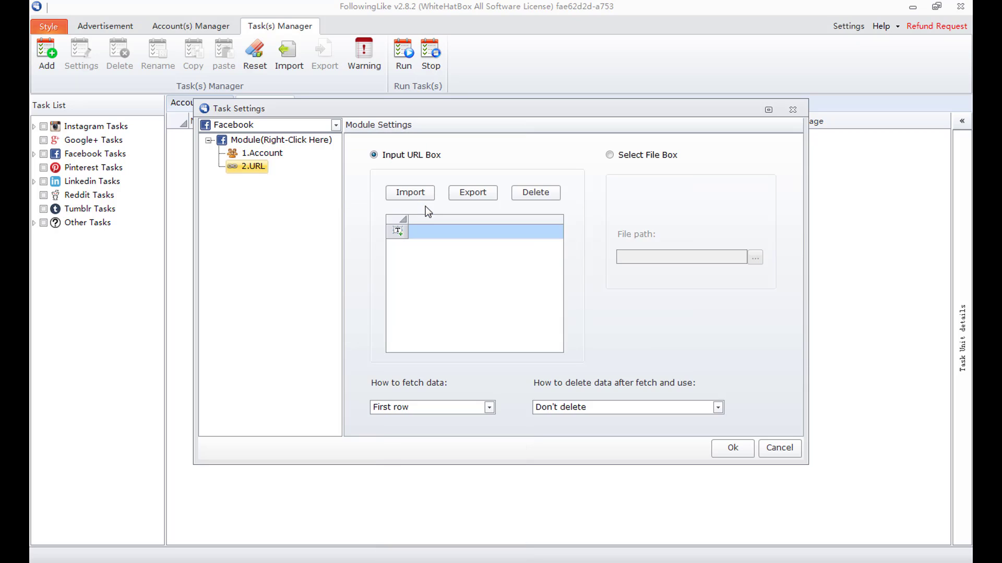
{"action": "left_click", "coordinate": [374, 156]}
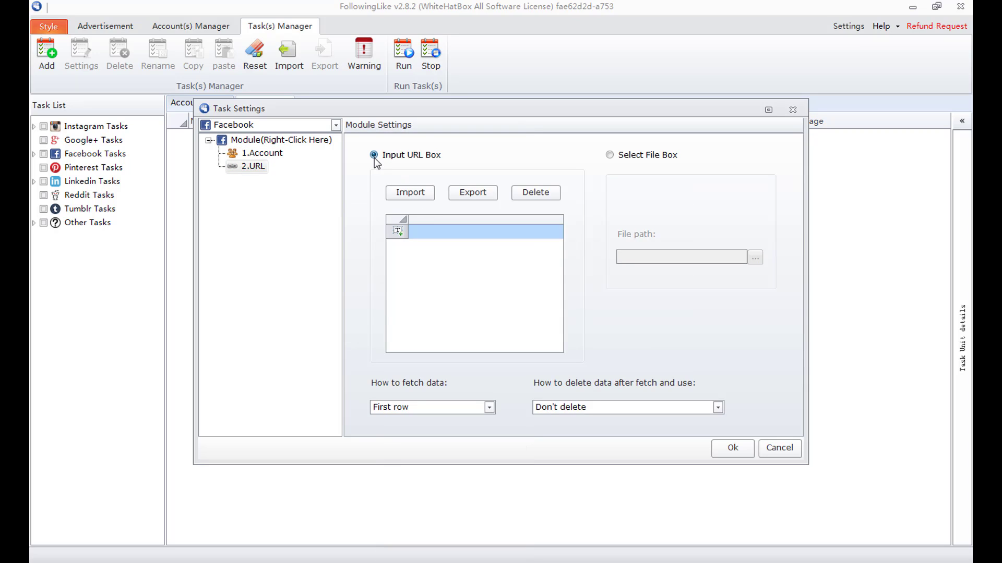
{"action": "left_click", "coordinate": [610, 155]}
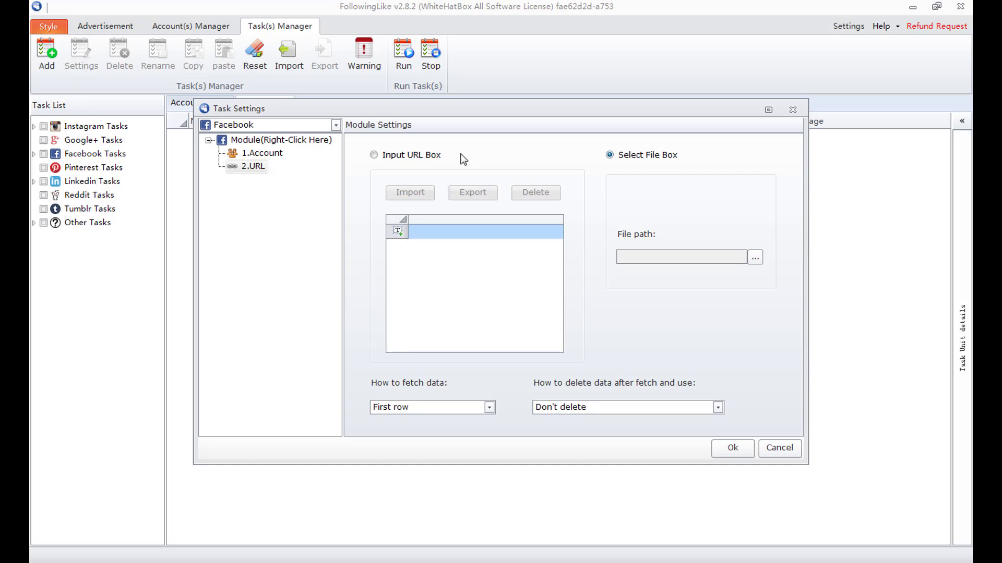
{"action": "left_click", "coordinate": [374, 155]}
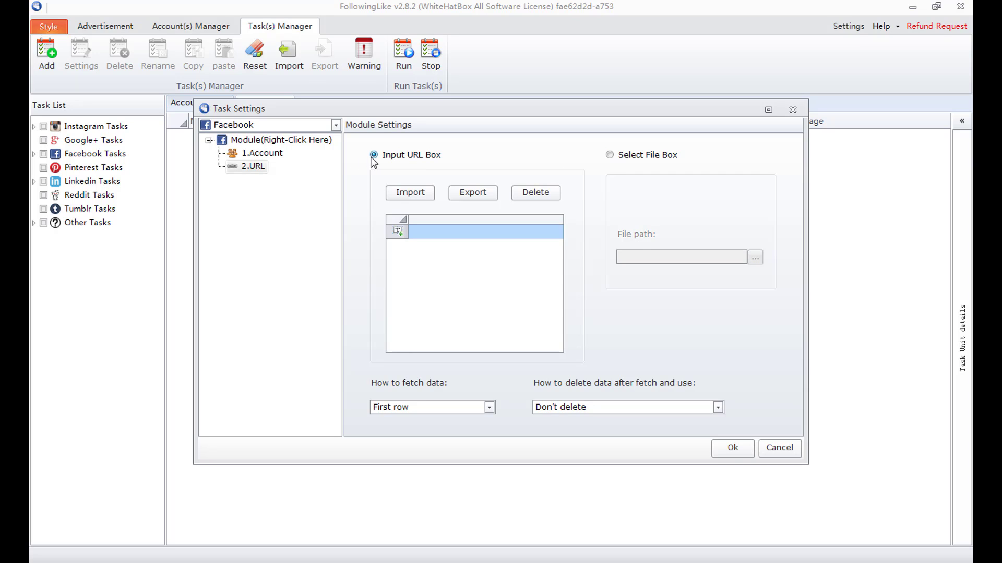
{"action": "left_click", "coordinate": [409, 193]}
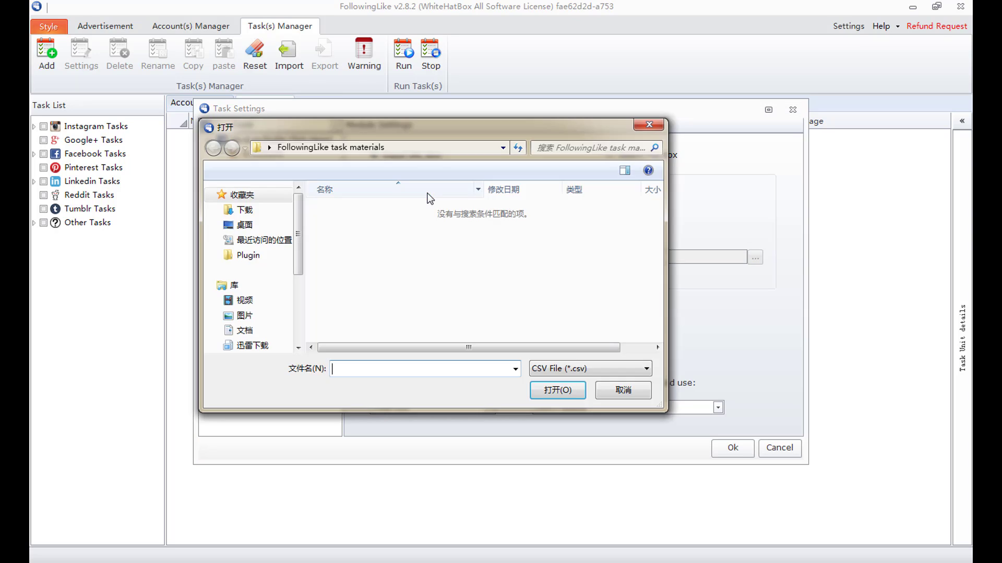
{"action": "left_click", "coordinate": [584, 367]}
{"action": "left_click", "coordinate": [582, 393]}
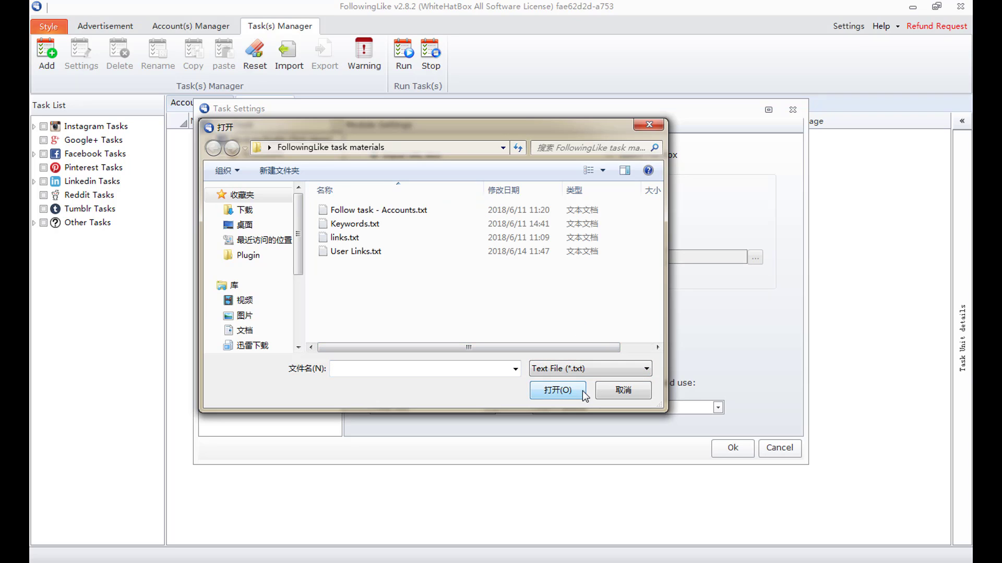
{"action": "double_click", "coordinate": [397, 258]}
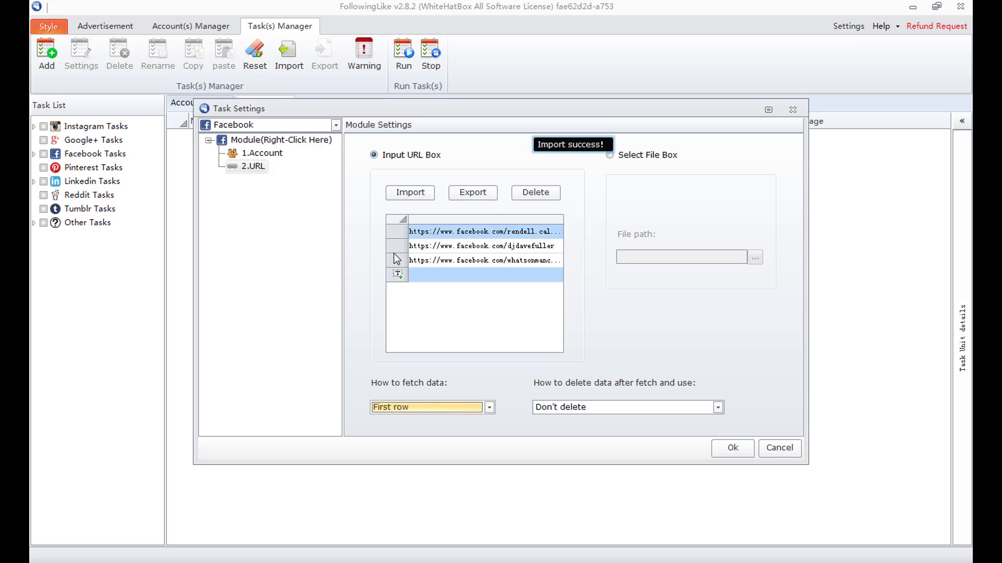
{"action": "left_click", "coordinate": [425, 272]}
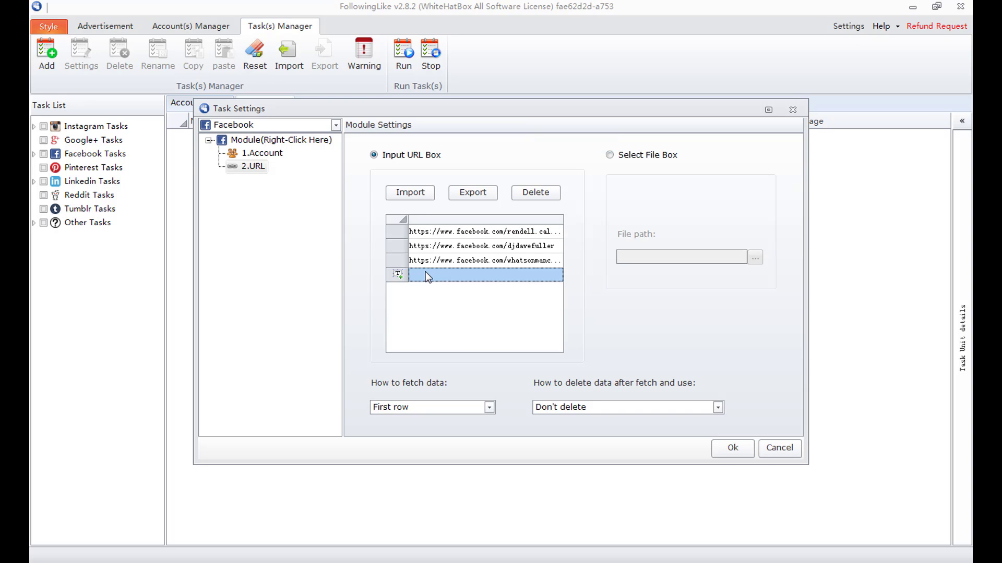
{"action": "type", "text": "http"}
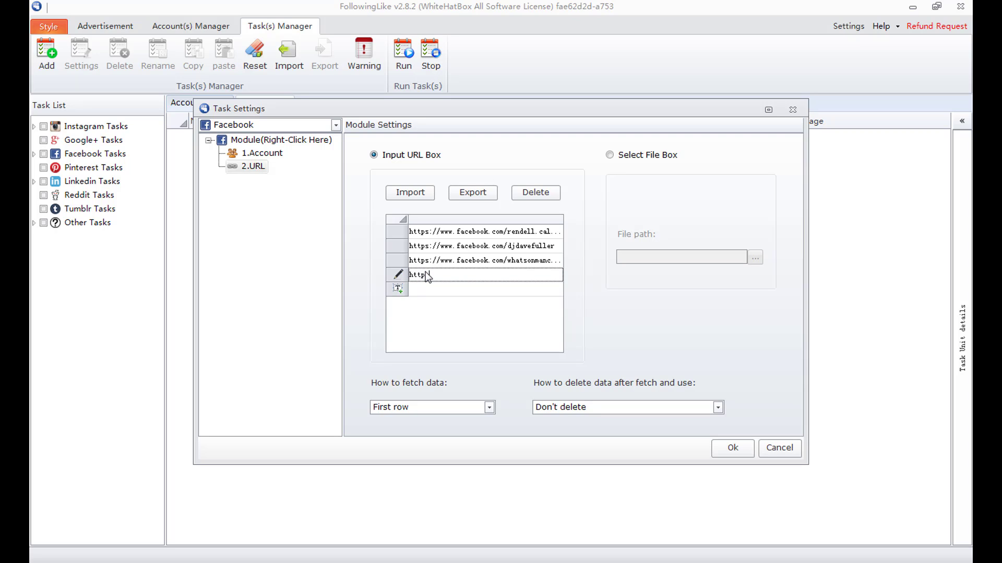
{"action": "type", "text": "://www..."}
{"action": "left_click", "coordinate": [456, 285]}
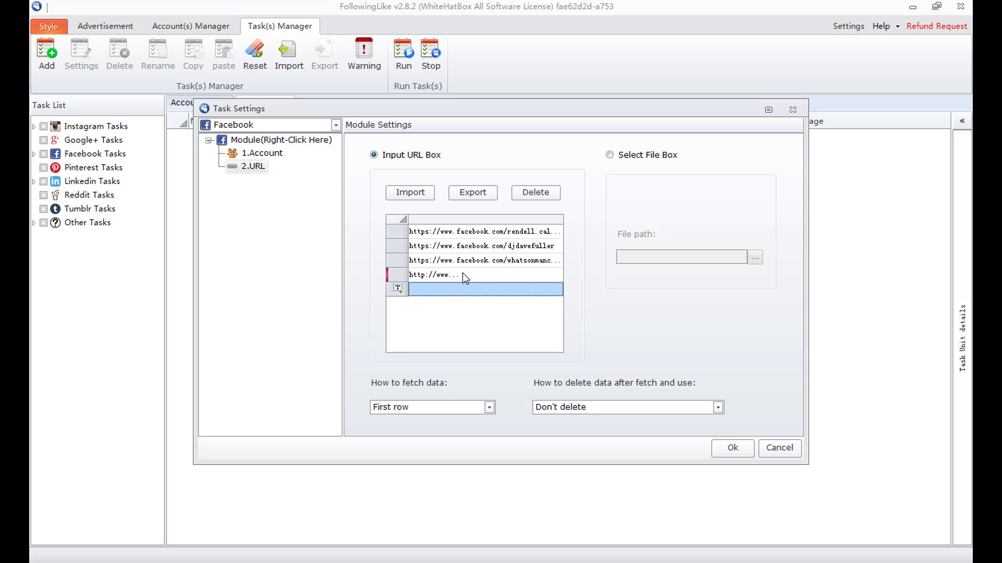
{"action": "left_click", "coordinate": [466, 276]}
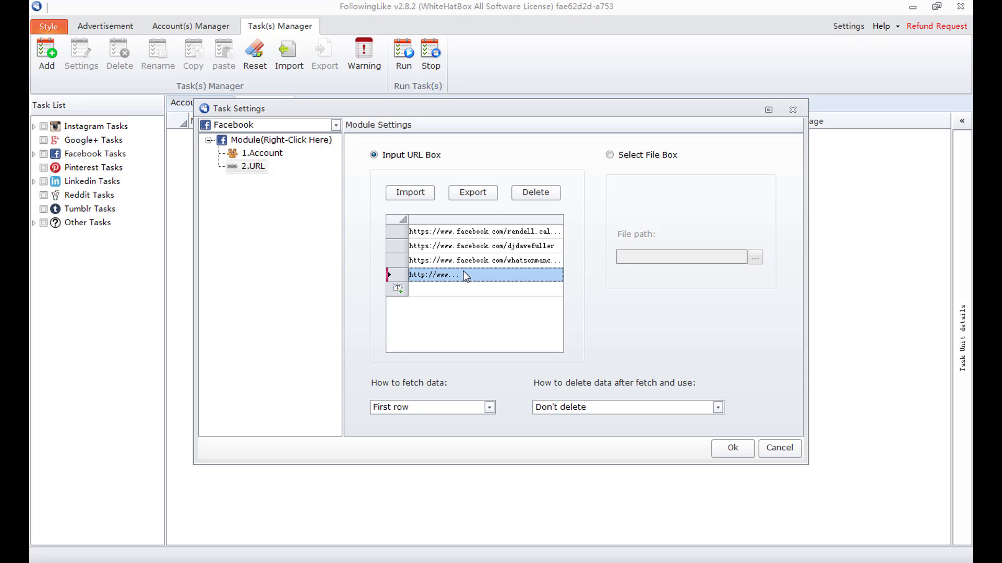
{"action": "left_click", "coordinate": [538, 192]}
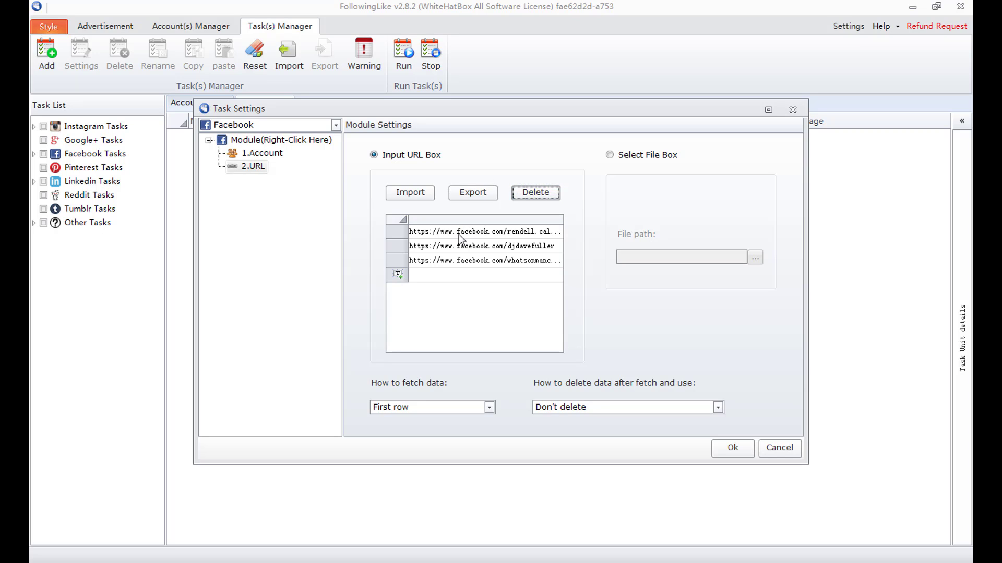
{"action": "left_click_drag", "start_coordinate": [458, 233], "coordinate": [453, 261]}
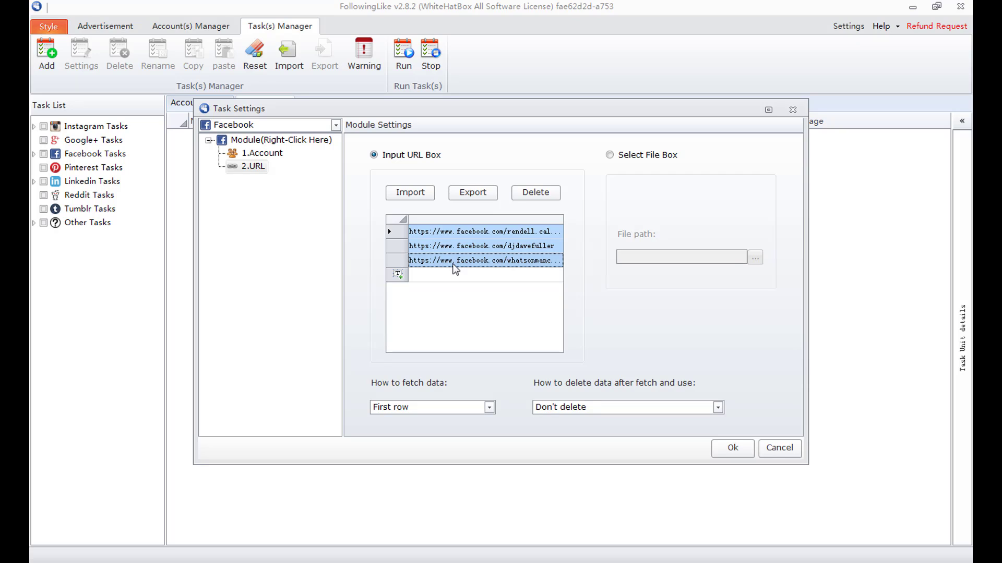
{"action": "left_click", "coordinate": [474, 194]}
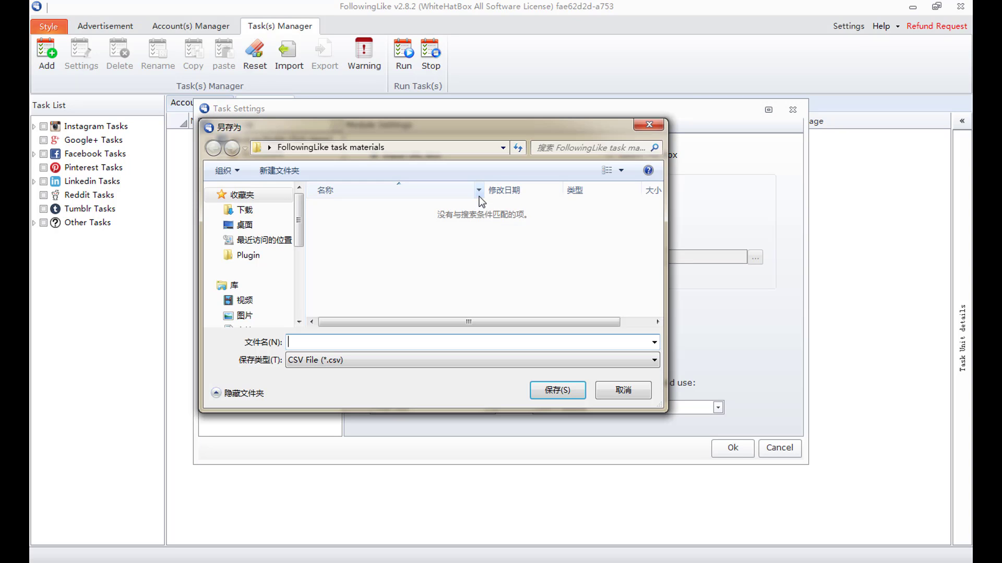
{"action": "mouse_move", "coordinate": [299, 213]}
{"action": "left_mouse_down"}
{"action": "mouse_move", "coordinate": [299, 282]}
{"action": "mouse_move", "coordinate": [301, 214]}
{"action": "left_mouse_up"}
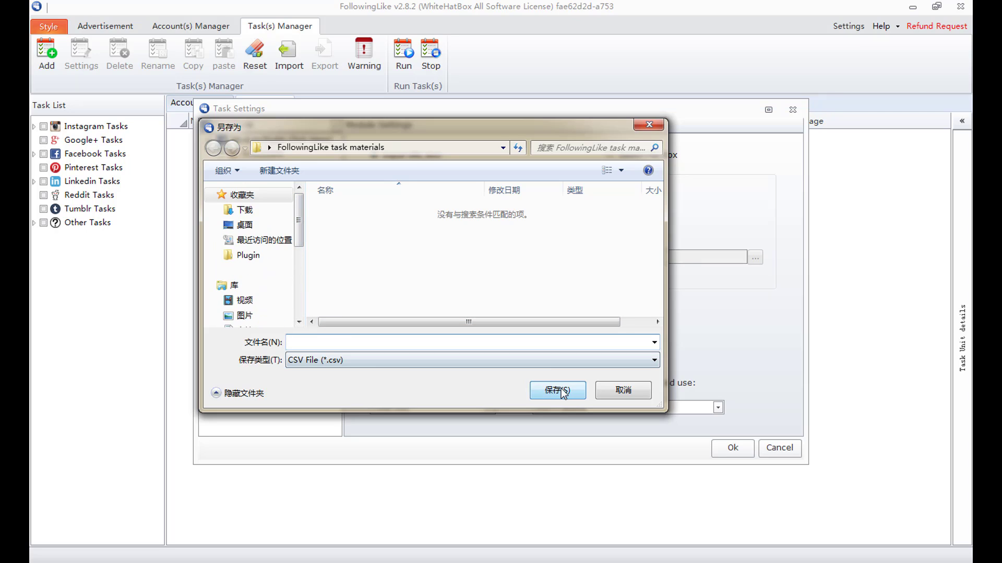
{"action": "left_click", "coordinate": [621, 391]}
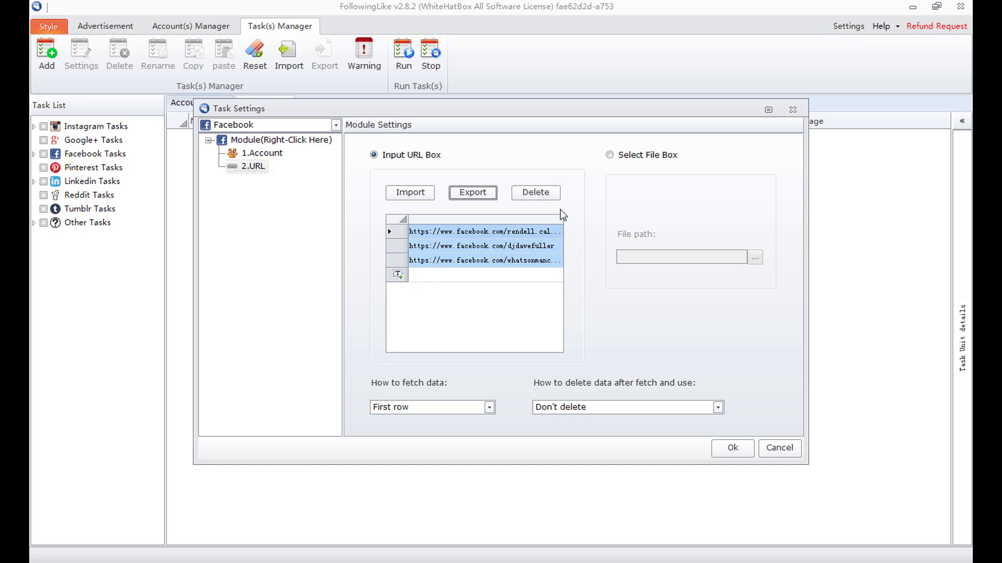
- Switch the URL source to Select File Box and load User Links.txt
{"action": "left_click", "coordinate": [610, 155]}
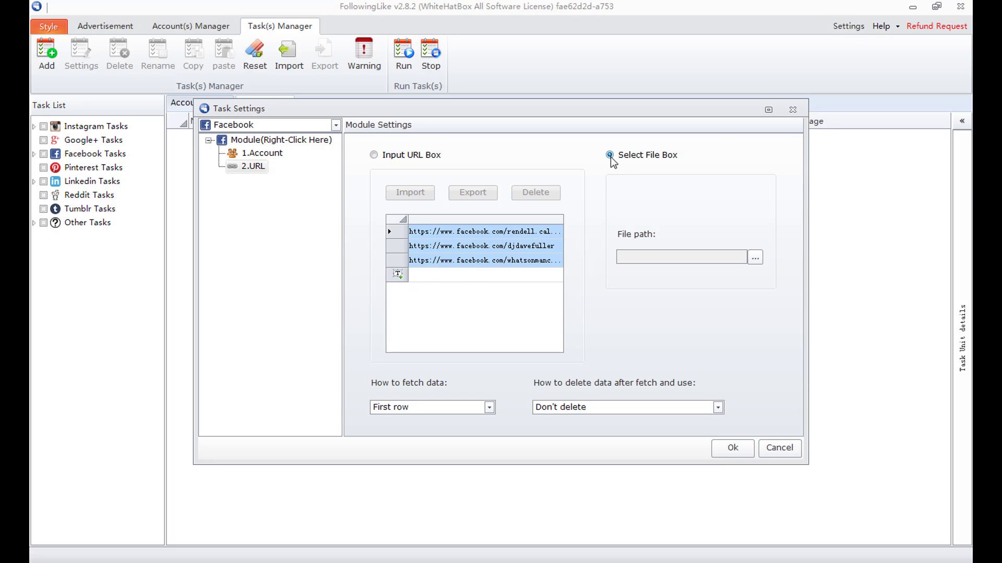
{"action": "left_click", "coordinate": [755, 257]}
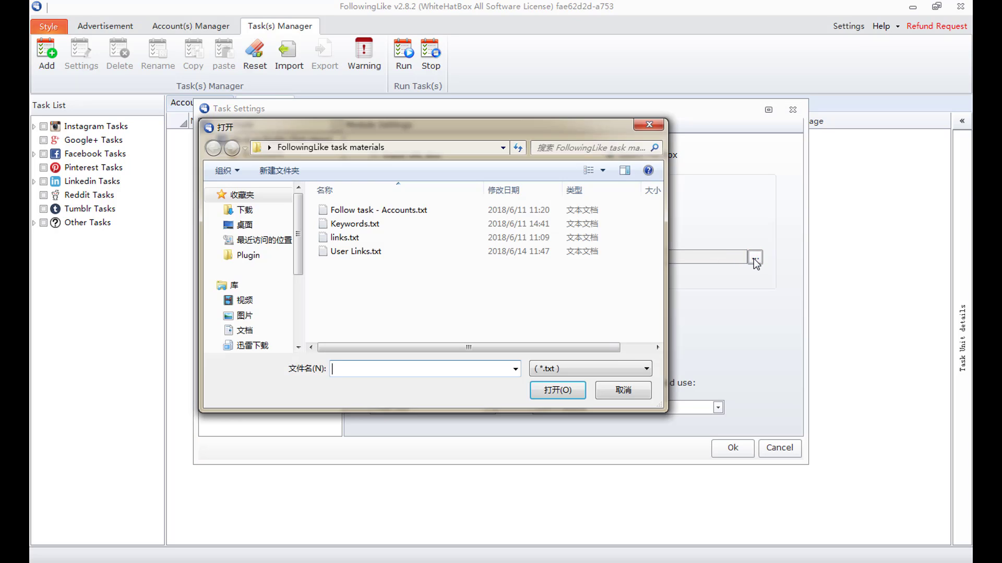
{"action": "left_click", "coordinate": [405, 256]}
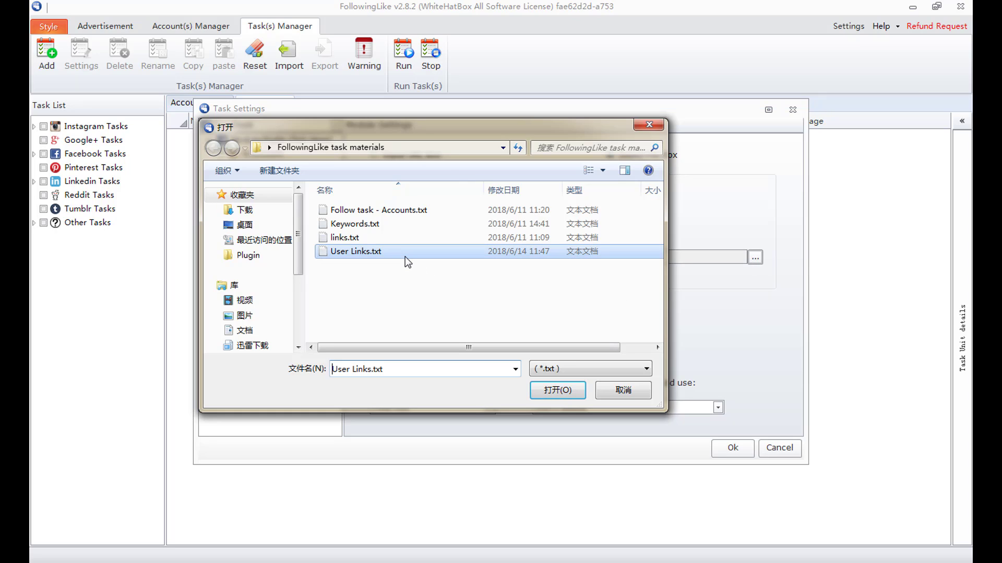
{"action": "double_click", "coordinate": [405, 257]}
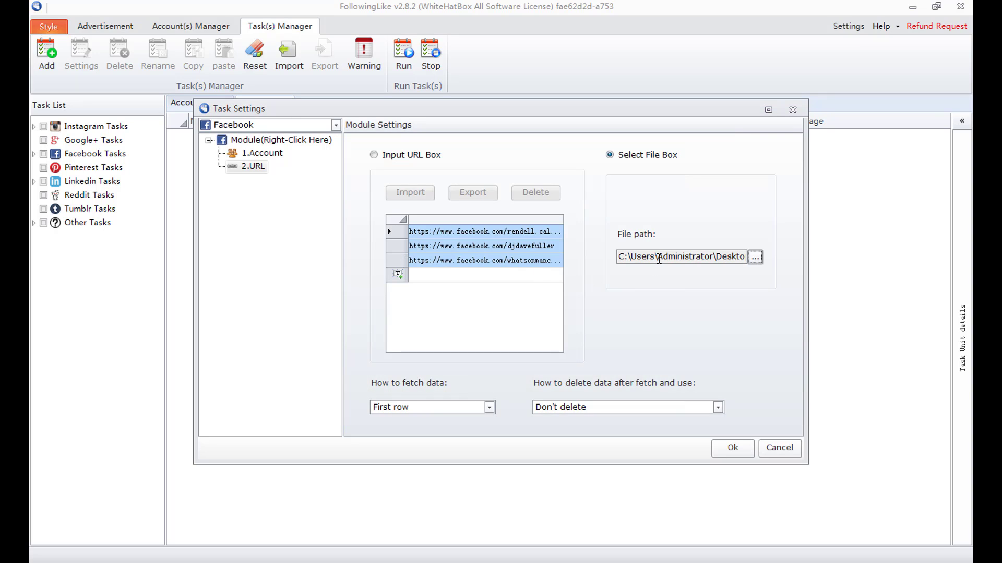
- Keep First row fetching and set used-row handling to 'Move the row to the last'
{"action": "left_click", "coordinate": [492, 408]}
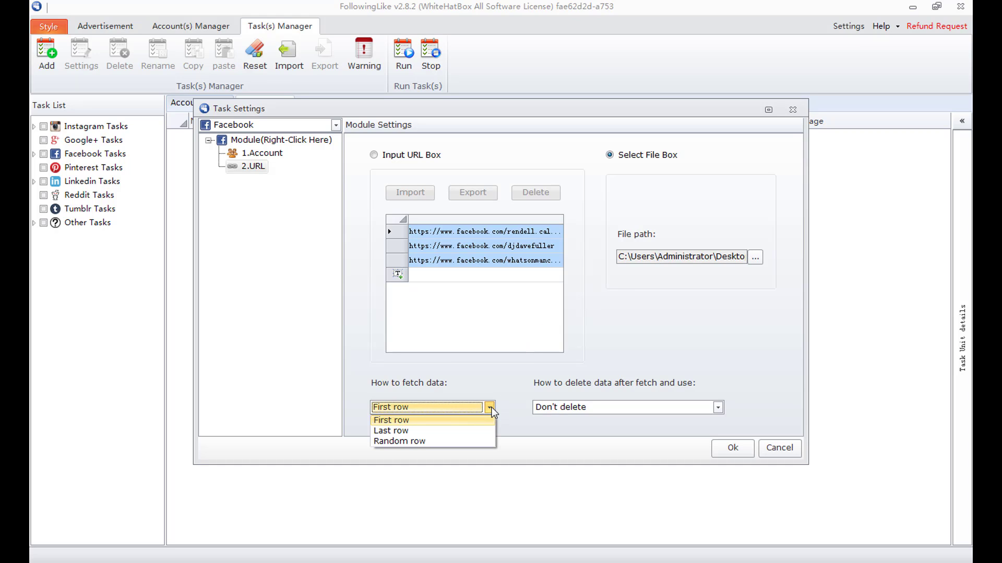
{"action": "left_click", "coordinate": [476, 418]}
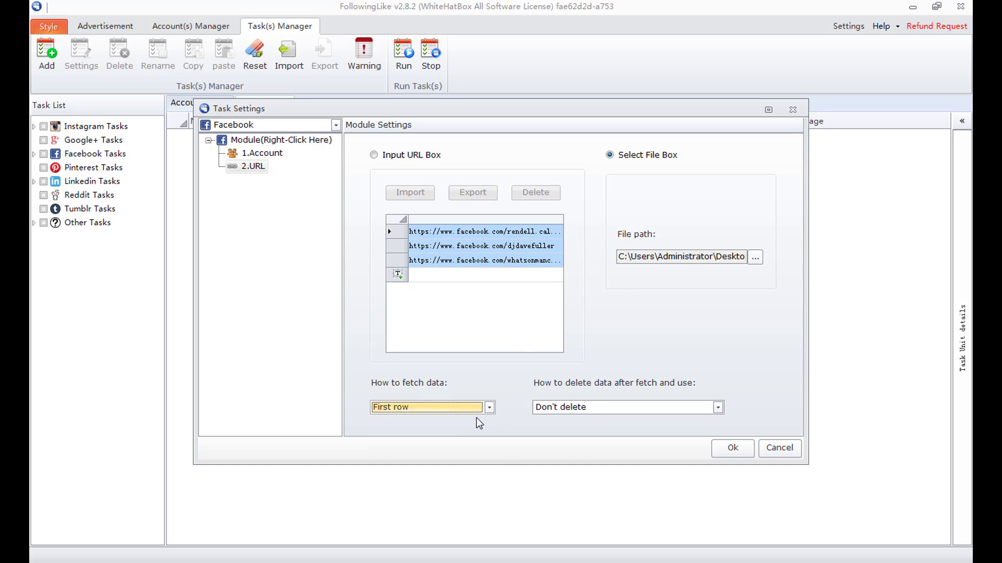
{"action": "left_click", "coordinate": [719, 407]}
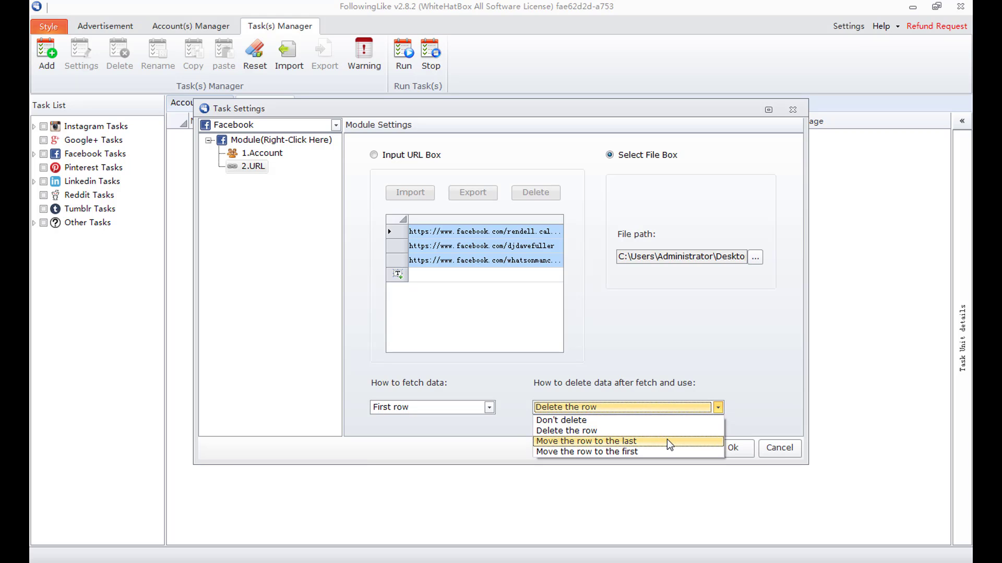
{"action": "left_click", "coordinate": [667, 441]}
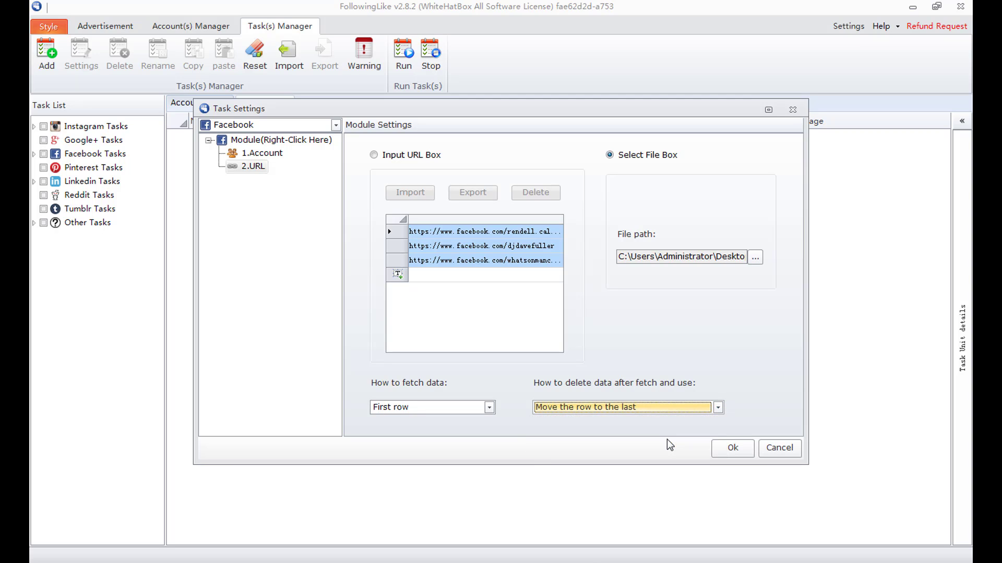
- Insert an Unfollow module after 2.URL, with User Source 2.URL and Account Source 1.Account
{"action": "right_click", "coordinate": [262, 165]}
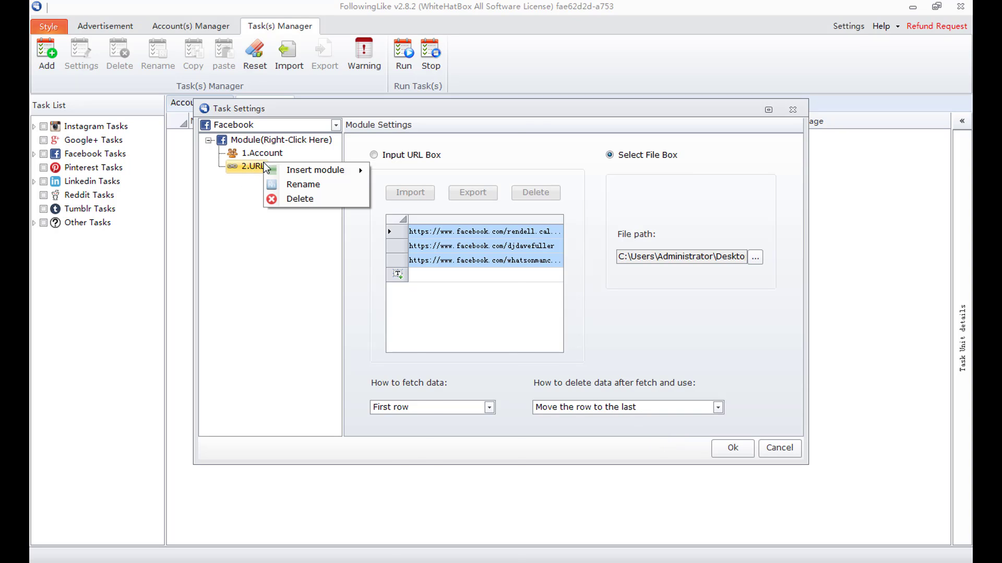
{"action": "mouse_move", "coordinate": [313, 170]}
{"action": "mouse_move", "coordinate": [385, 167]}
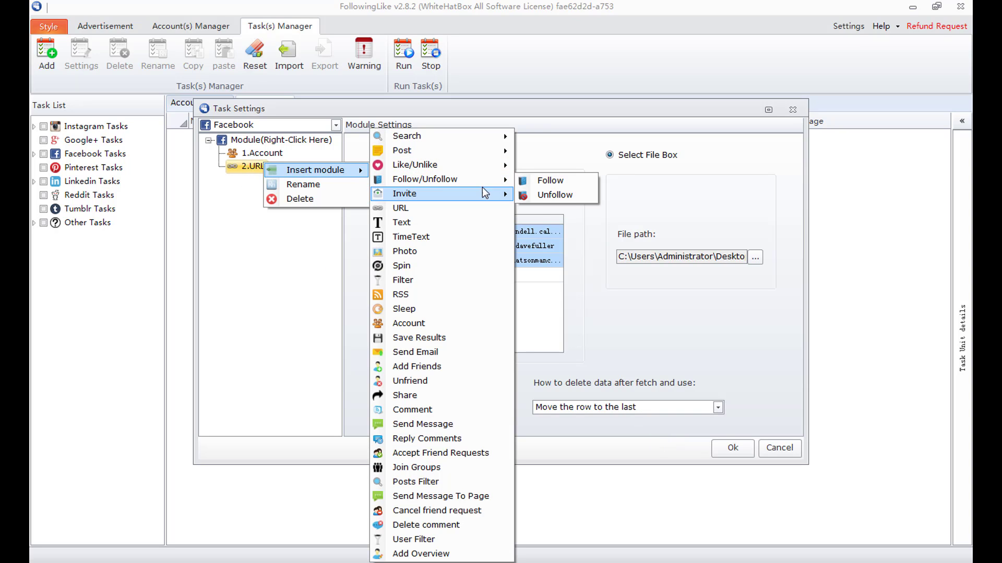
{"action": "mouse_move", "coordinate": [407, 179]}
{"action": "left_click", "coordinate": [540, 196]}
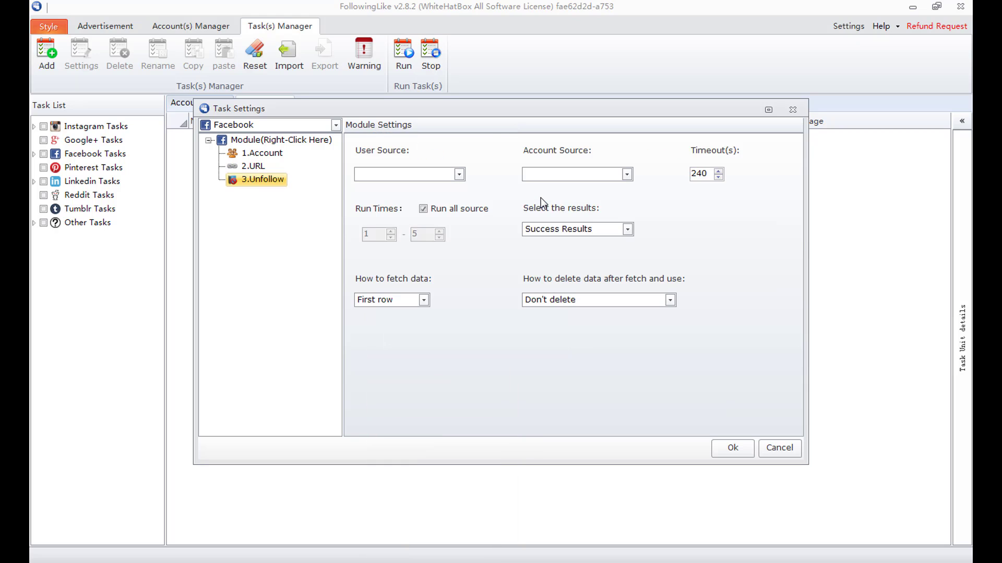
{"action": "left_click", "coordinate": [460, 174]}
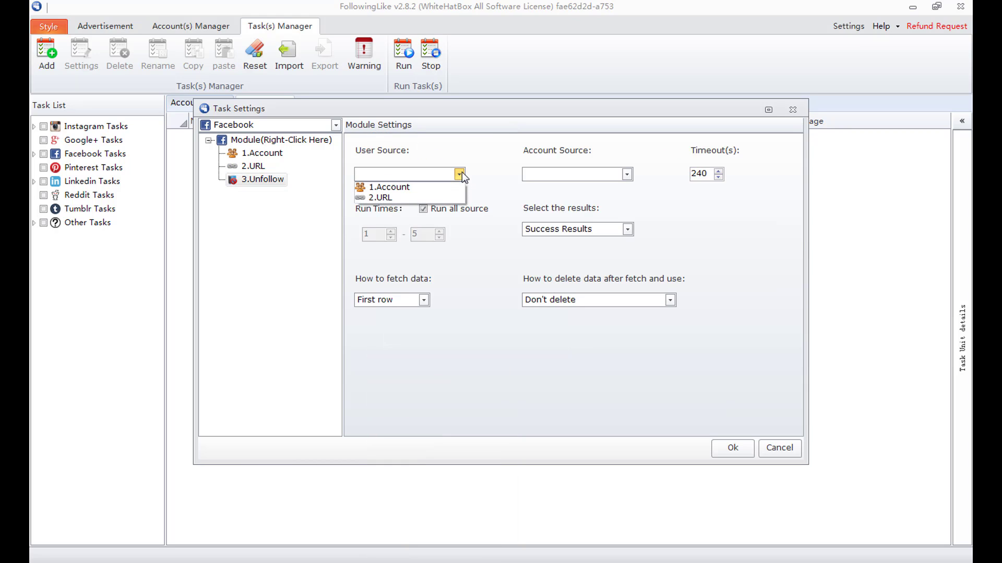
{"action": "left_click", "coordinate": [445, 198]}
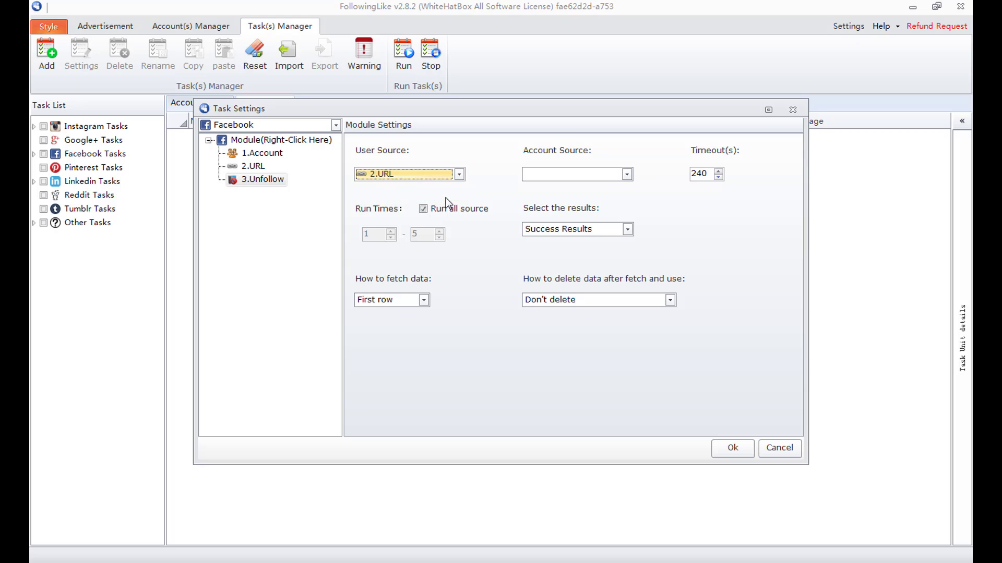
{"action": "left_click", "coordinate": [571, 174]}
{"action": "left_click", "coordinate": [573, 189]}
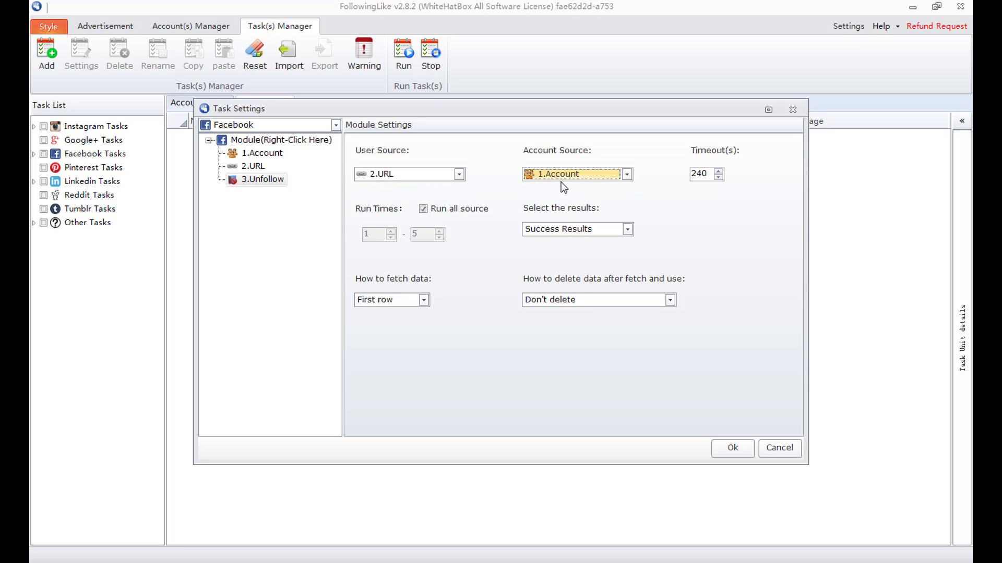
{"action": "left_click", "coordinate": [711, 174]}
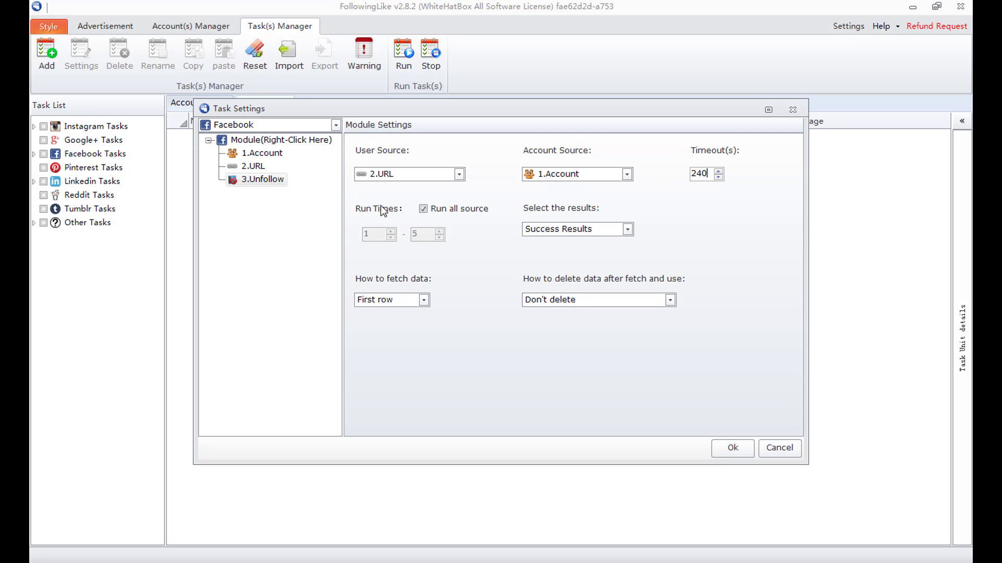
- Keep Run all source checked and Success Results as the result type
{"action": "left_click", "coordinate": [423, 209]}
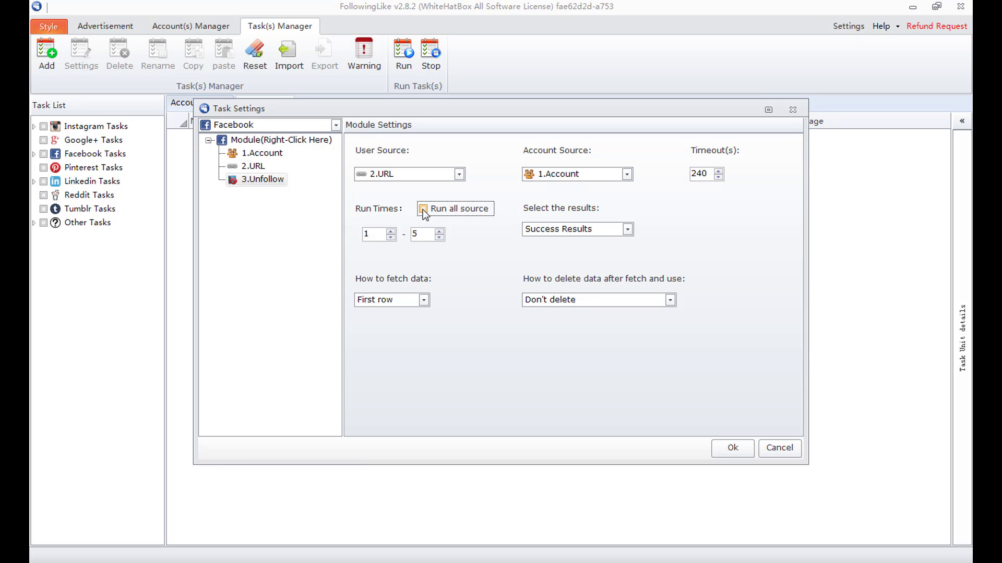
{"action": "double_click", "coordinate": [366, 235]}
{"action": "double_click", "coordinate": [414, 234]}
{"action": "left_click", "coordinate": [391, 231]}
{"action": "left_click", "coordinate": [424, 208]}
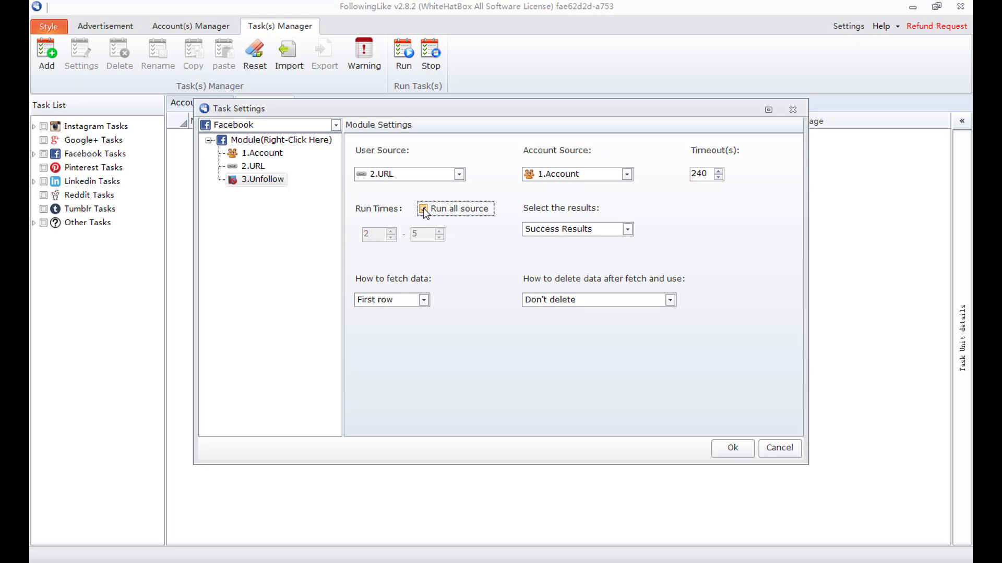
{"action": "left_click", "coordinate": [628, 230]}
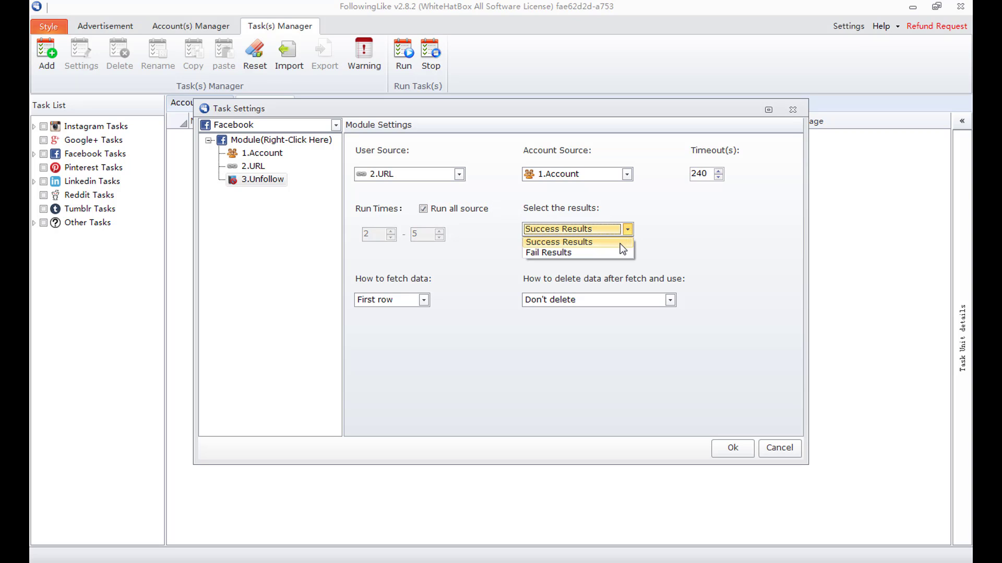
{"action": "left_click", "coordinate": [620, 243]}
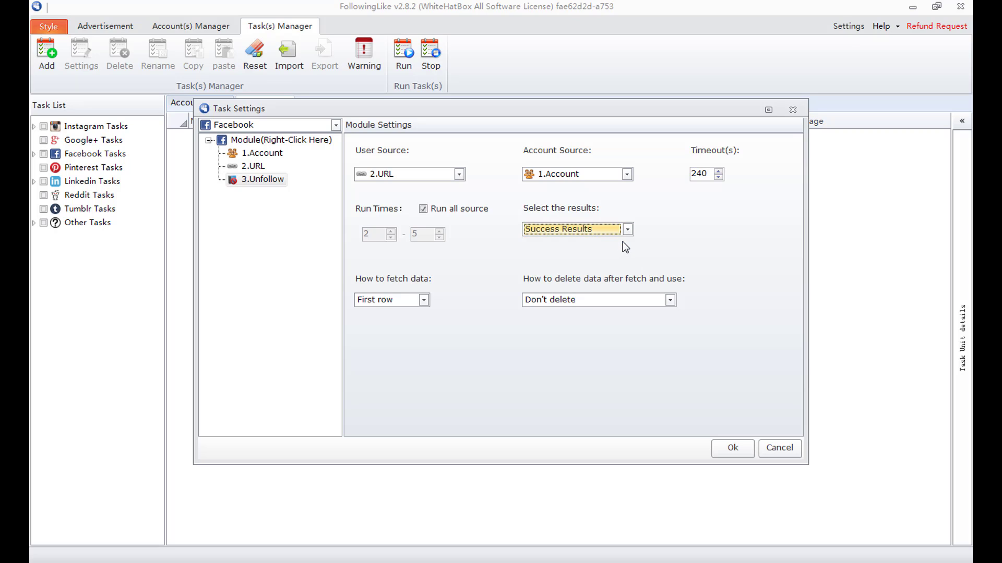
- Set fetching to Random row and used rows to 'Delete the row', then close Task Settings
{"action": "left_click", "coordinate": [424, 300]}
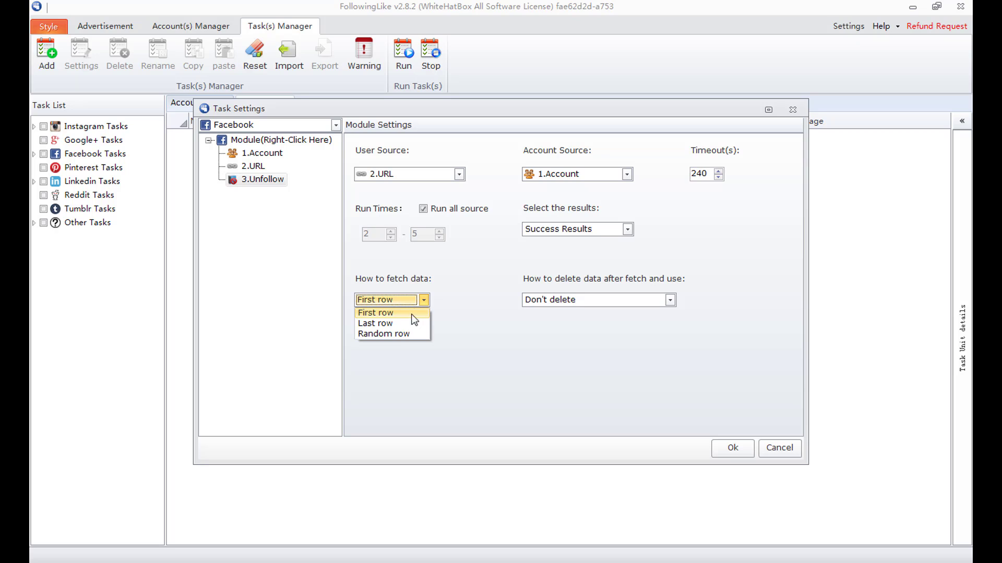
{"action": "left_click", "coordinate": [412, 334]}
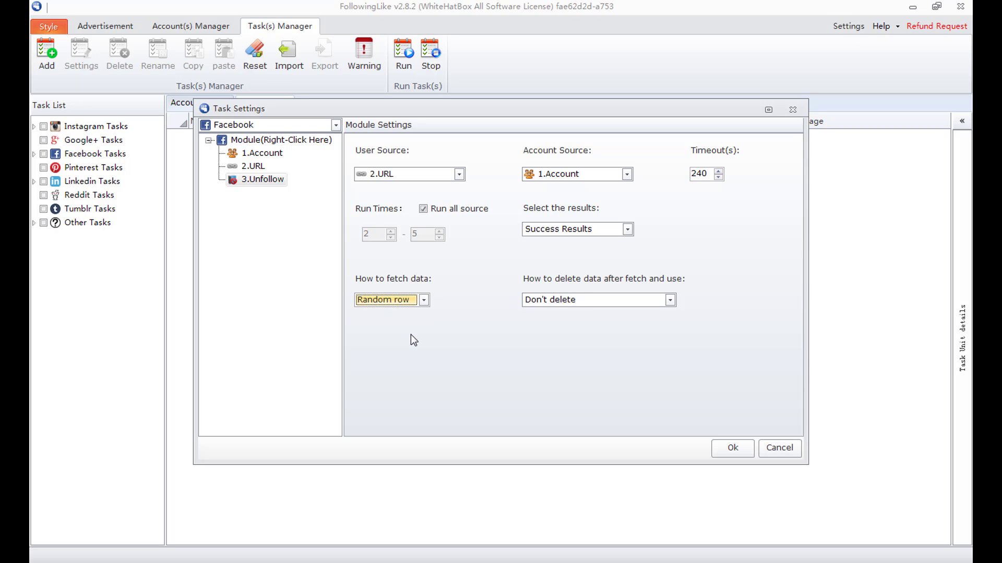
{"action": "left_click", "coordinate": [670, 300]}
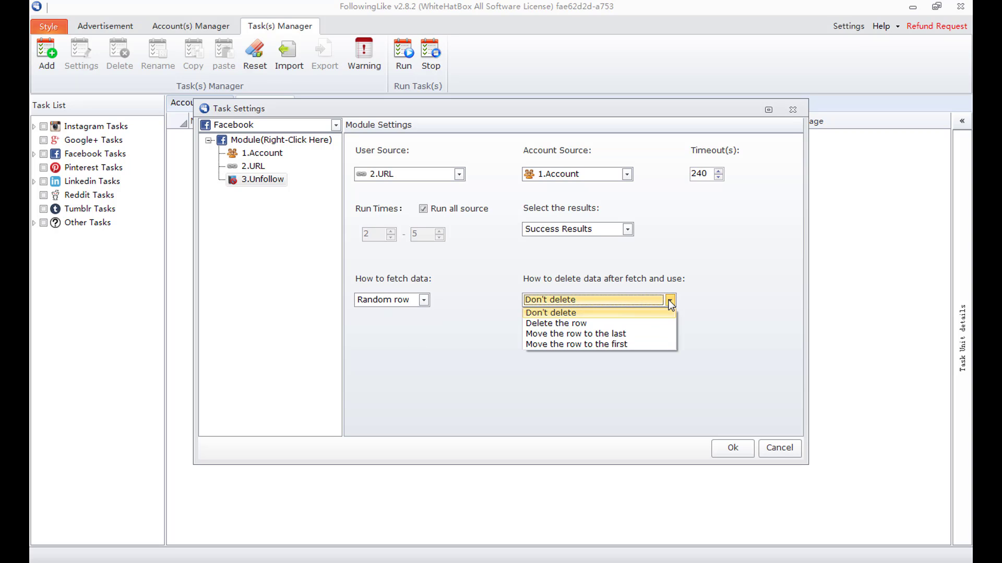
{"action": "left_click", "coordinate": [634, 324]}
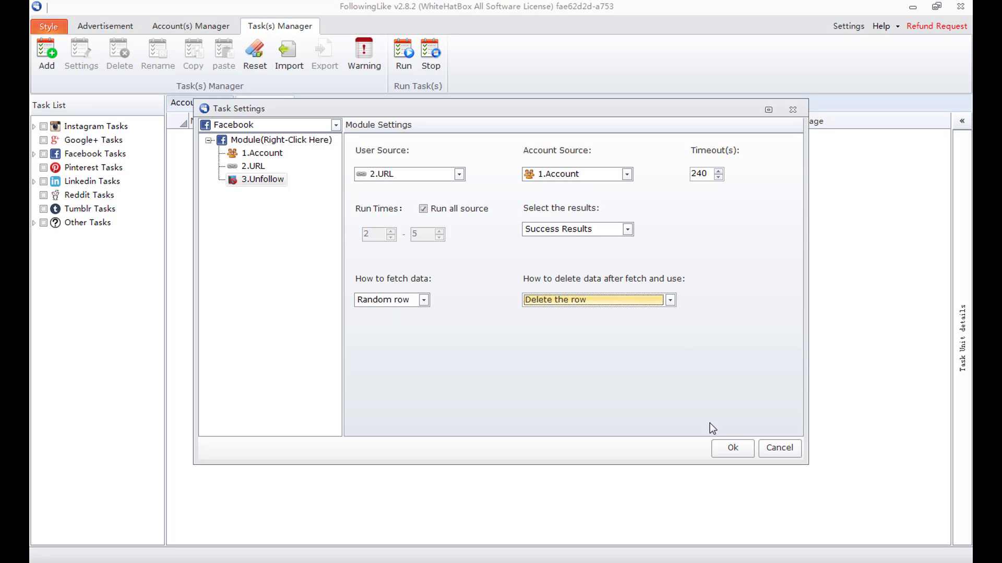
{"action": "left_click", "coordinate": [728, 448]}
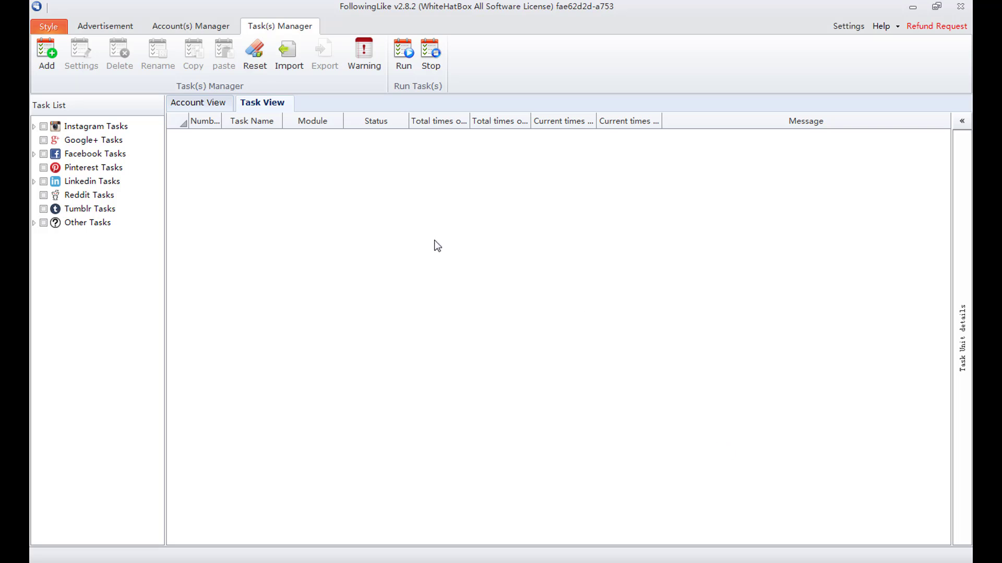
- Expand Facebook Tasks, tick 'to unfollow in 3 steps', and bring up its context menu
{"action": "left_click", "coordinate": [34, 152]}
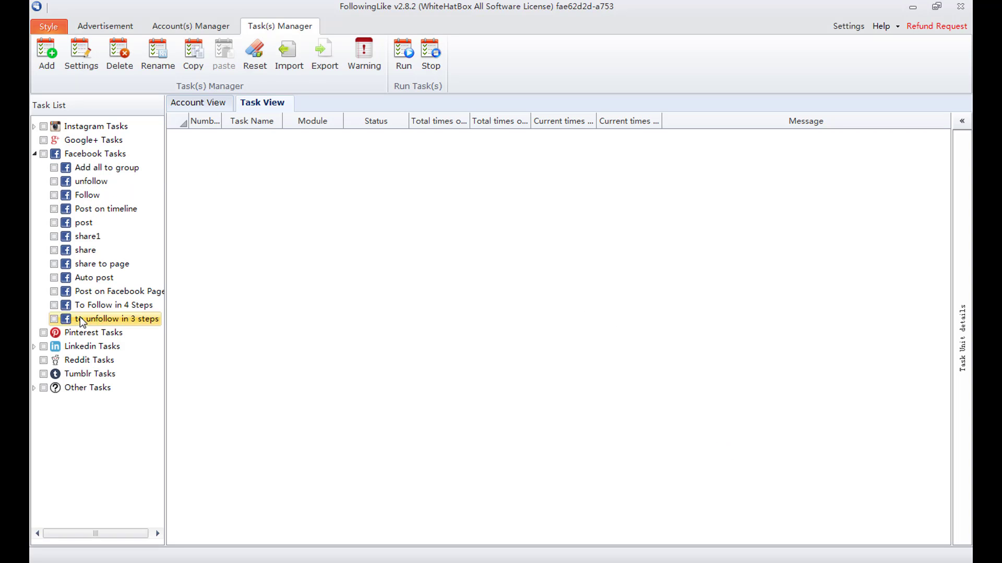
{"action": "left_click", "coordinate": [51, 320]}
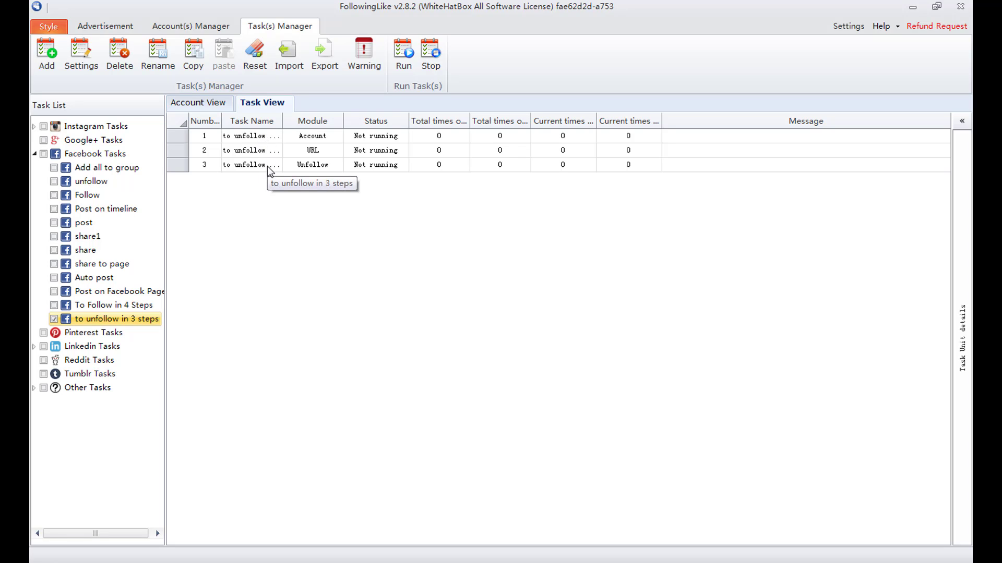
{"action": "right_click", "coordinate": [139, 319]}
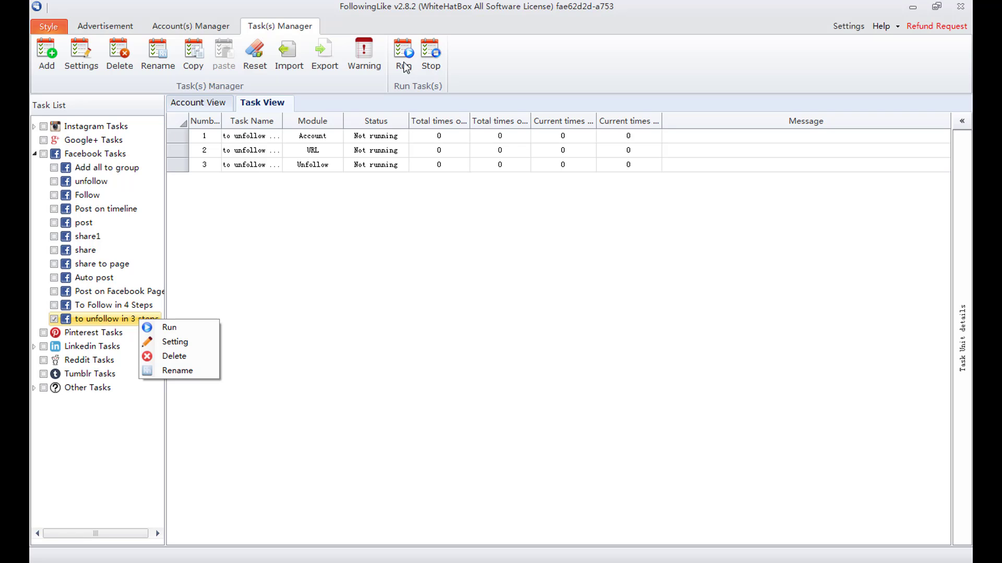
{"action": "left_click", "coordinate": [167, 343]}
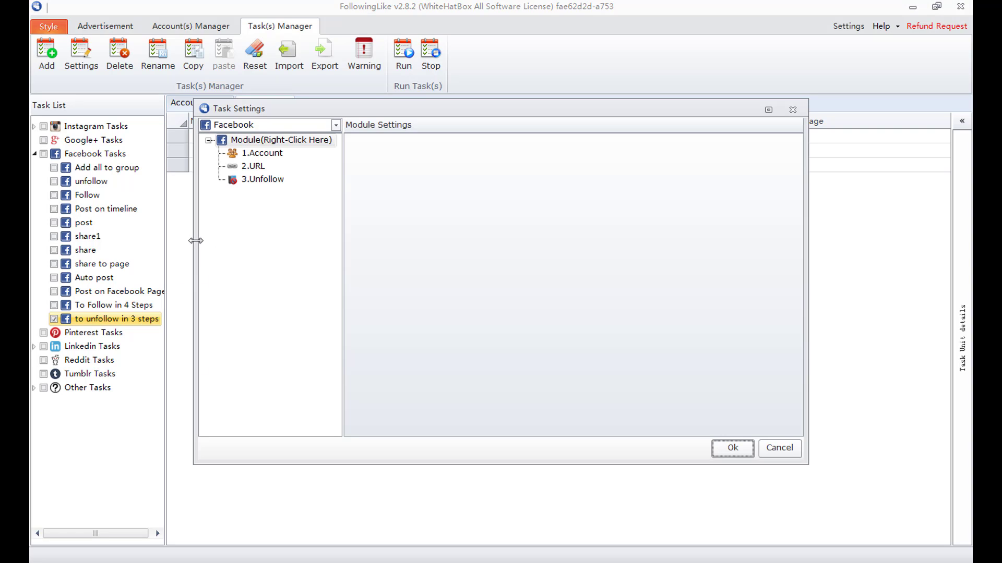
{"action": "left_click", "coordinate": [267, 153]}
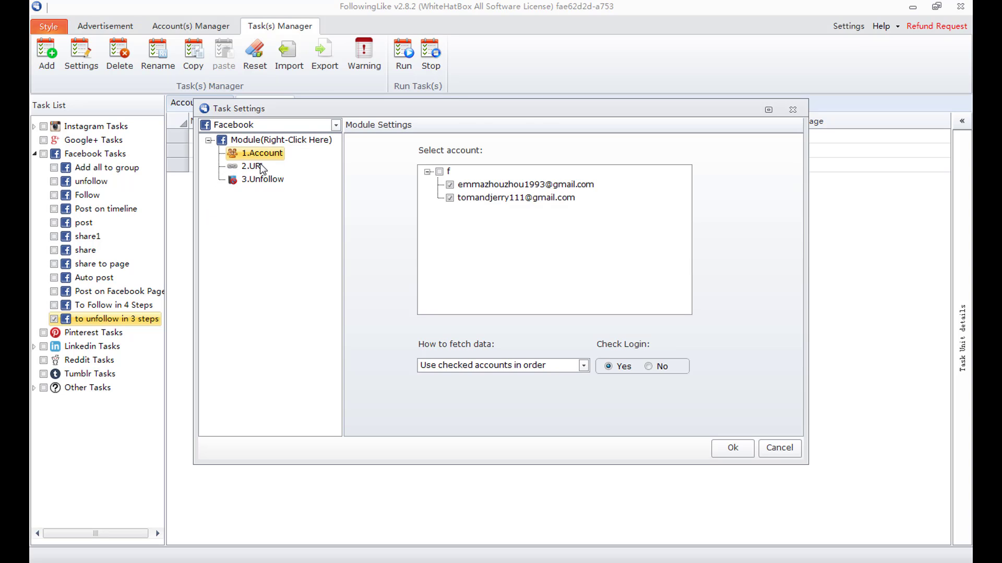
{"action": "left_click", "coordinate": [260, 164]}
{"action": "left_click", "coordinate": [261, 178]}
{"action": "left_click", "coordinate": [262, 152]}
{"action": "left_click", "coordinate": [767, 444]}
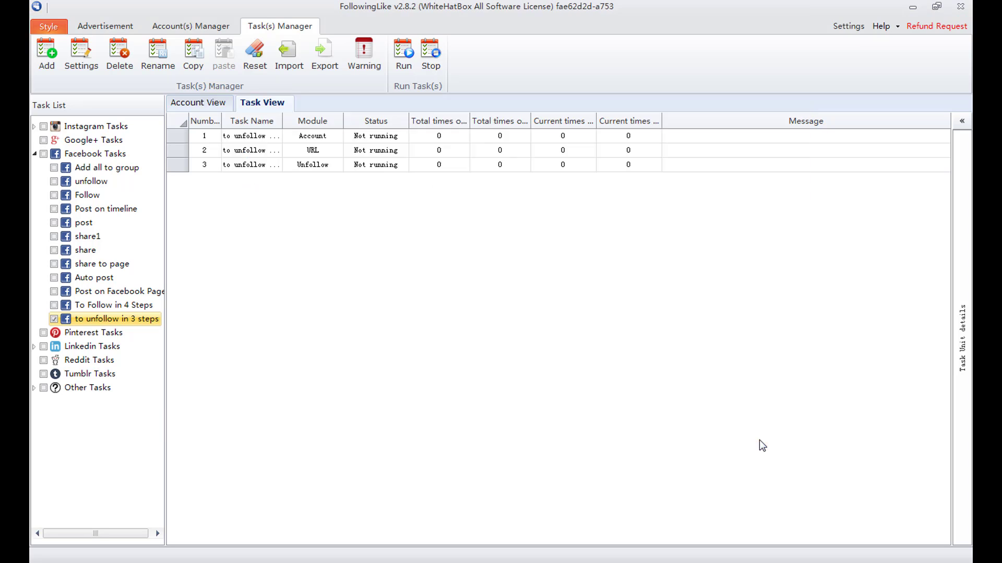
- Save a new Facebook account with its e-mail and password under category f
{"action": "left_click", "coordinate": [204, 29]}
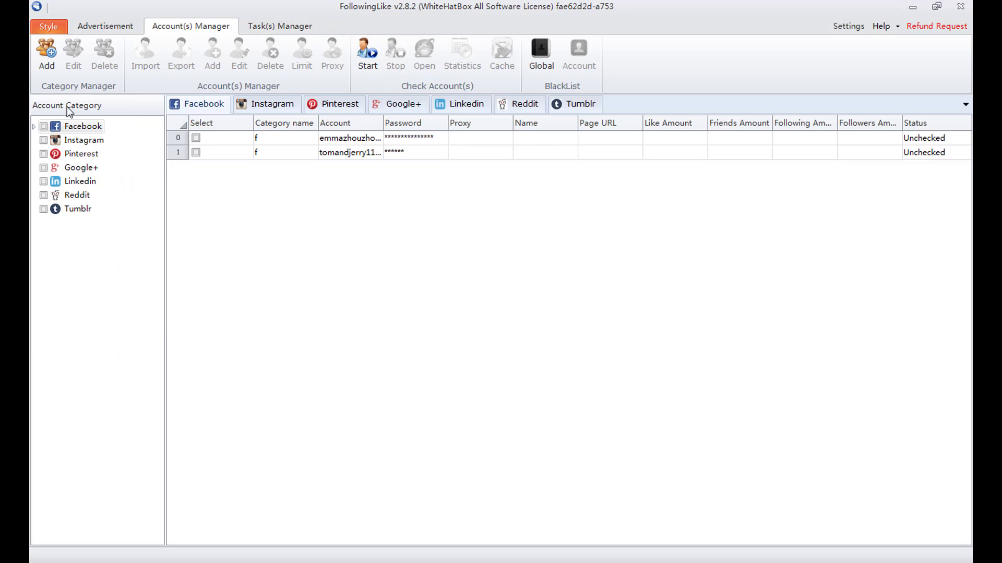
{"action": "left_click", "coordinate": [34, 126]}
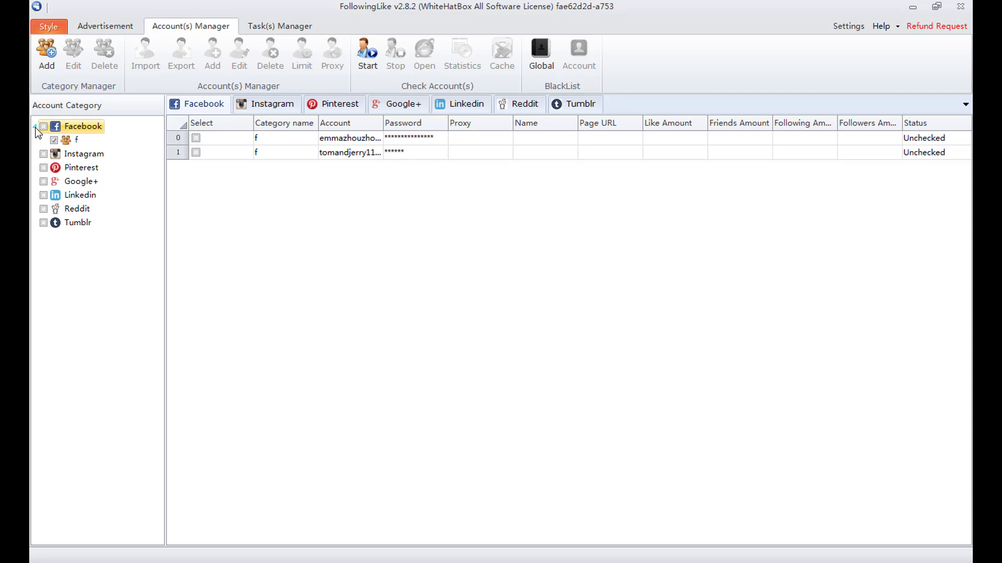
{"action": "left_click", "coordinate": [77, 142]}
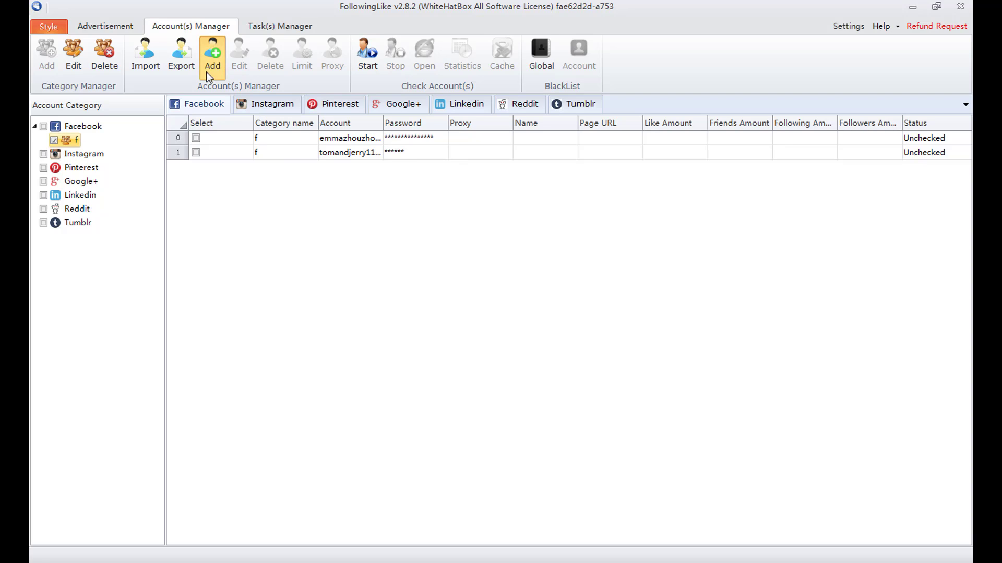
{"action": "left_click", "coordinate": [212, 57]}
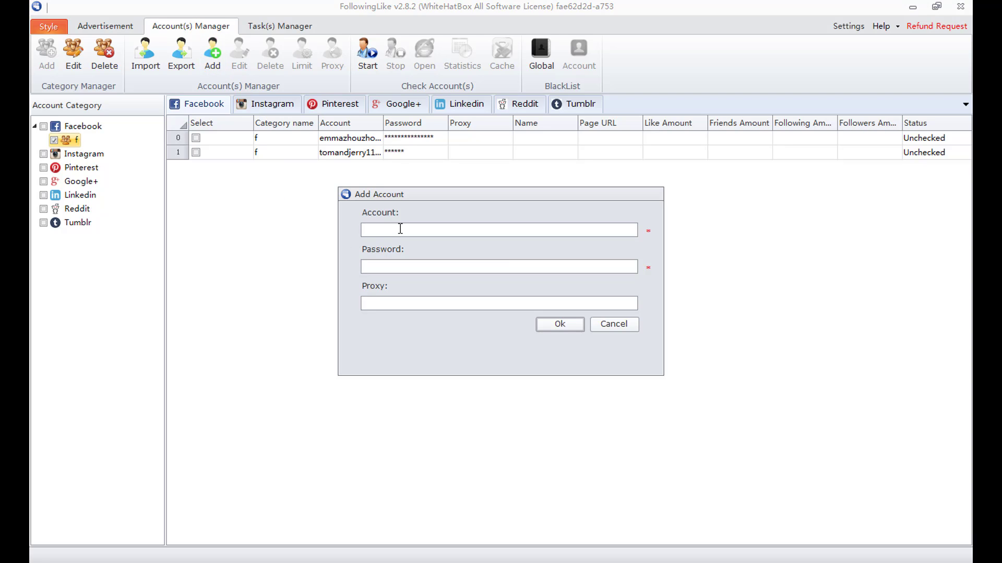
{"action": "left_click", "coordinate": [409, 266]}
{"action": "type", "text": "123456"}
{"action": "left_click", "coordinate": [472, 306]}
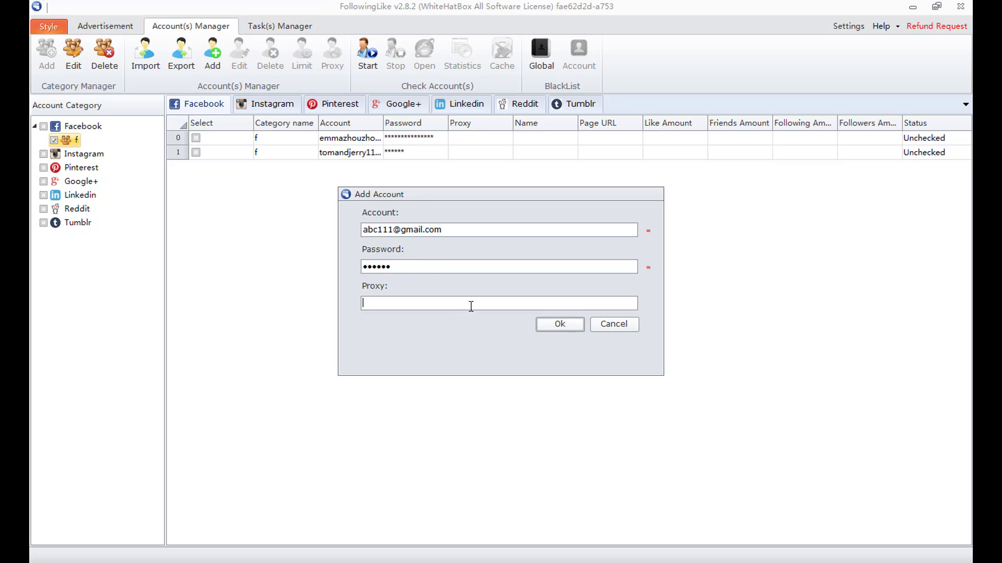
{"action": "left_click", "coordinate": [548, 325]}
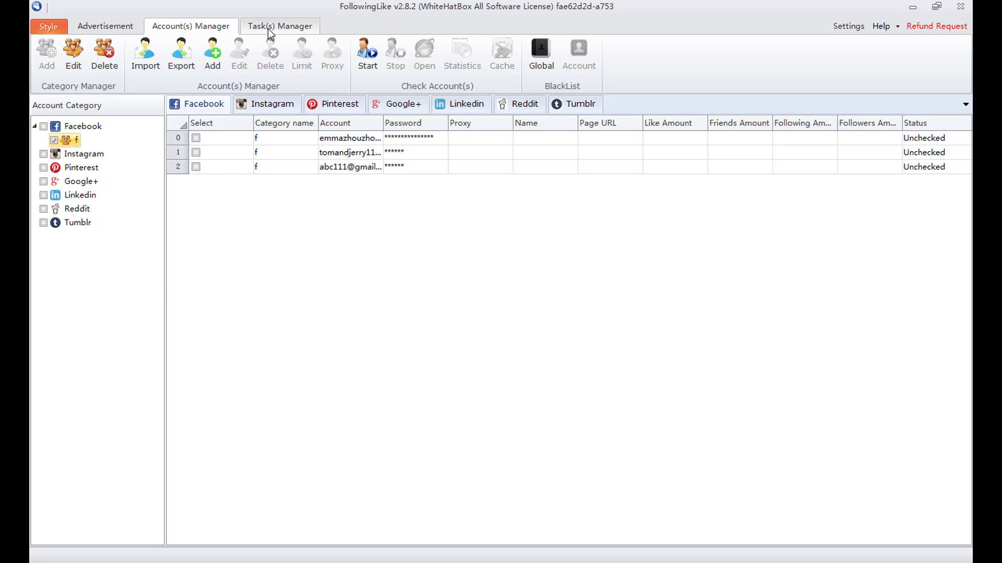
- Review the unfollow task's Account module settings and close them unchanged
{"action": "left_click", "coordinate": [269, 27]}
{"action": "right_click", "coordinate": [124, 321]}
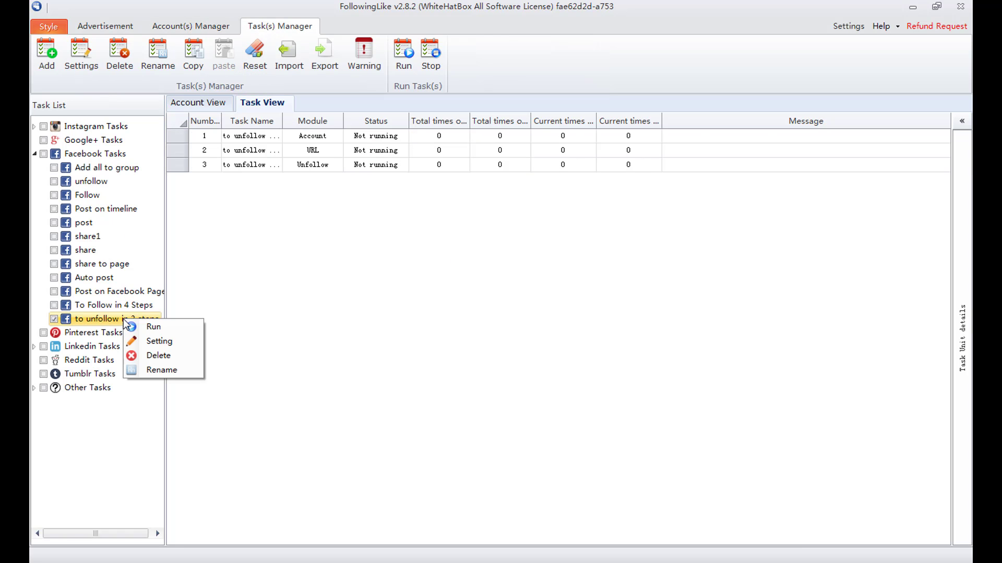
{"action": "left_click", "coordinate": [155, 342]}
{"action": "left_click", "coordinate": [262, 152]}
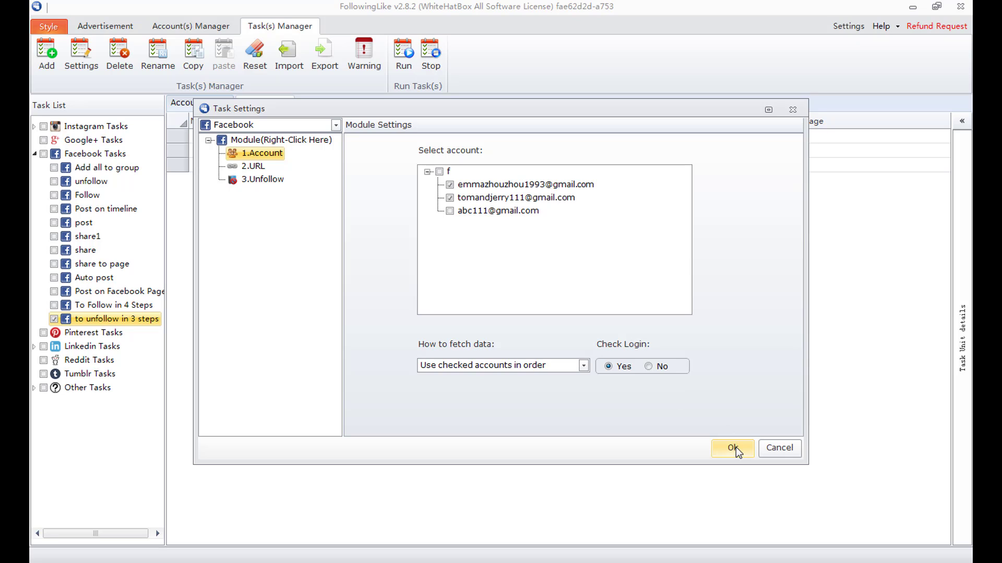
{"action": "left_click", "coordinate": [784, 449]}
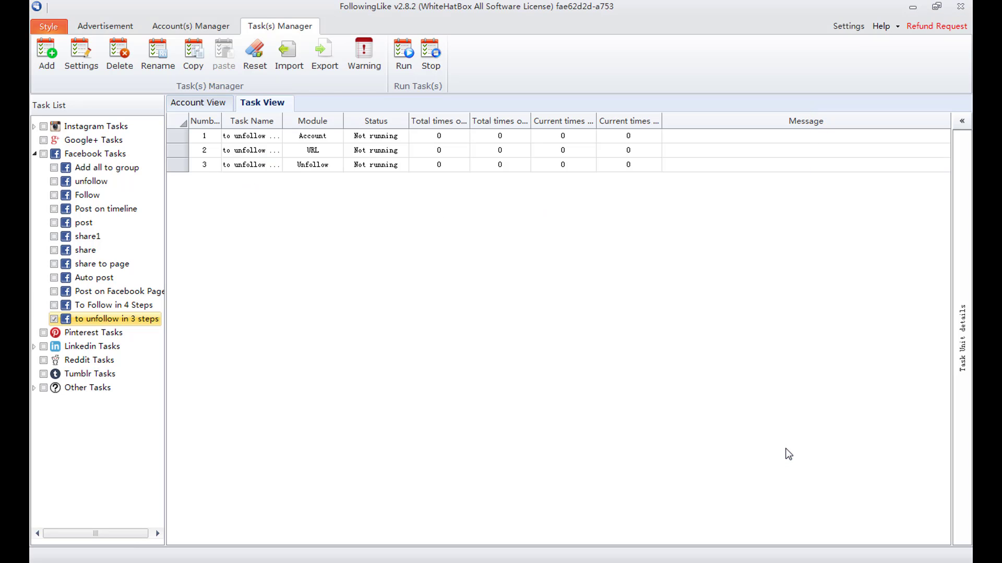
- Cancel renaming the task, keeping its name, and open its Run settings
{"action": "right_click", "coordinate": [136, 319]}
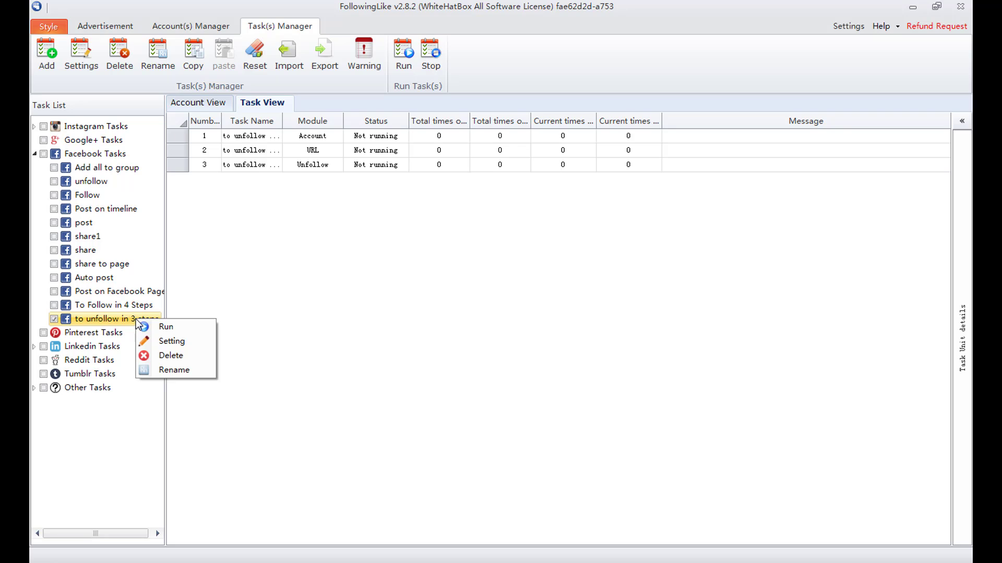
{"action": "left_click", "coordinate": [162, 371]}
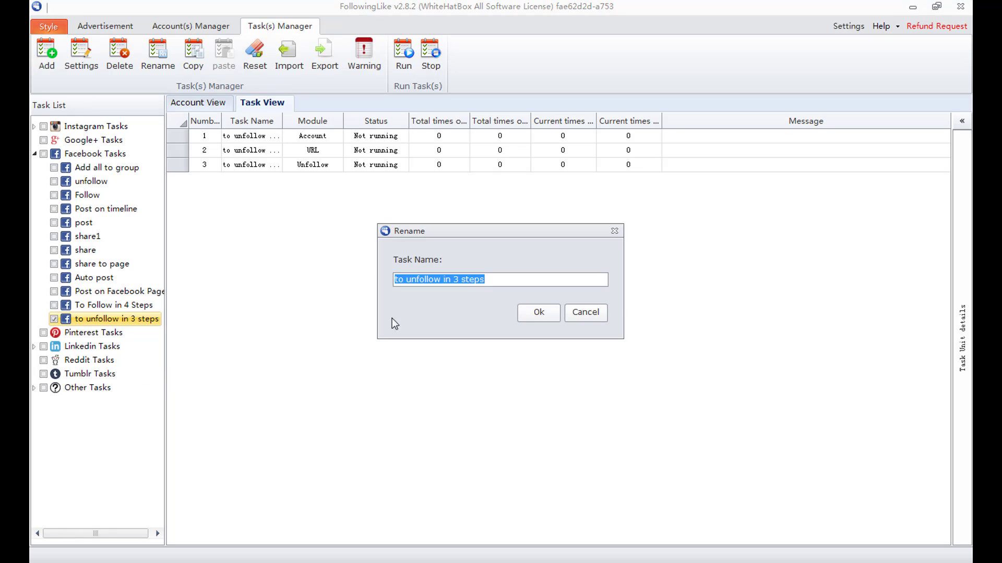
{"action": "left_click", "coordinate": [470, 279]}
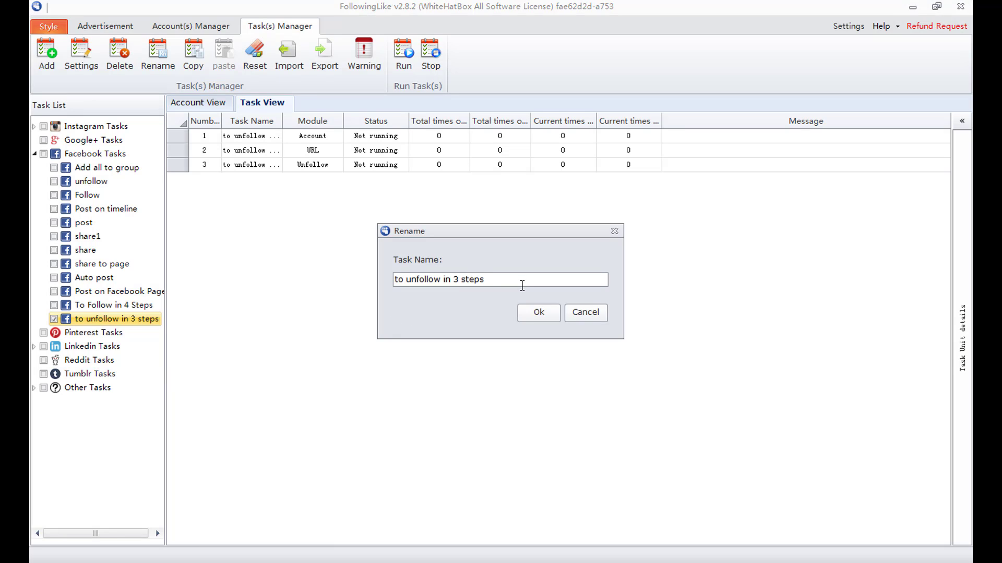
{"action": "left_click", "coordinate": [585, 312]}
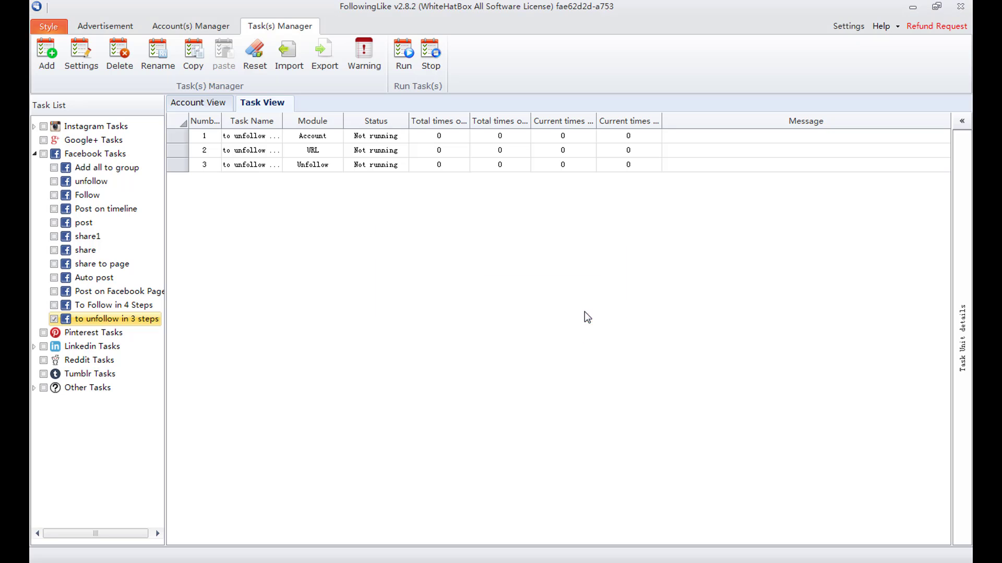
{"action": "right_click", "coordinate": [151, 320]}
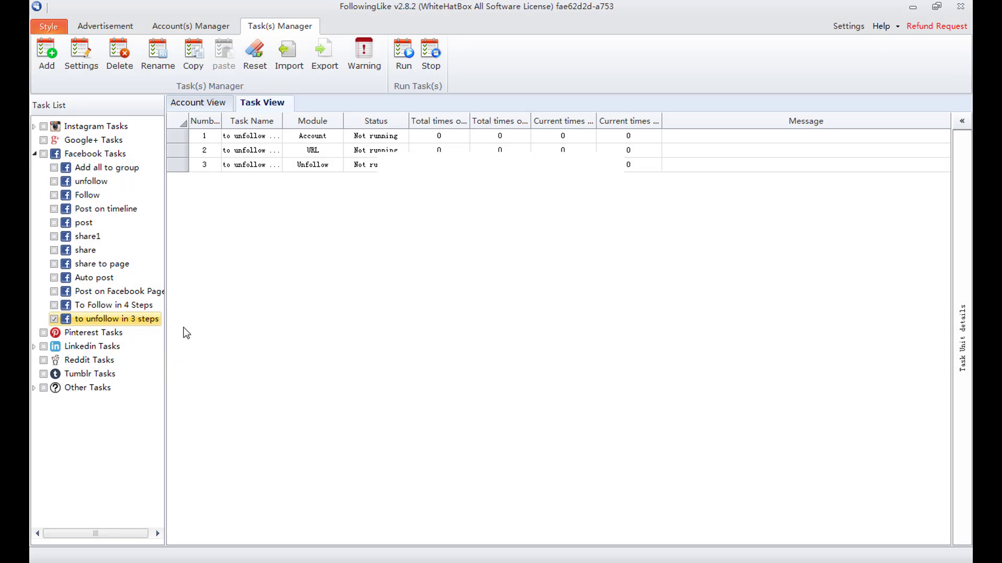
{"action": "left_click", "coordinate": [183, 327]}
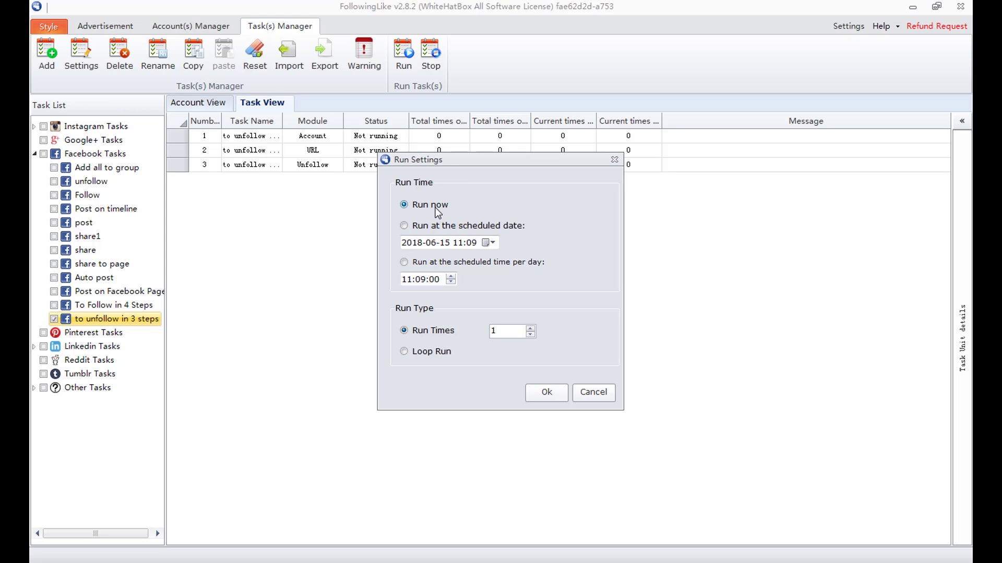
{"action": "left_click", "coordinate": [405, 226]}
{"action": "left_click", "coordinate": [493, 244]}
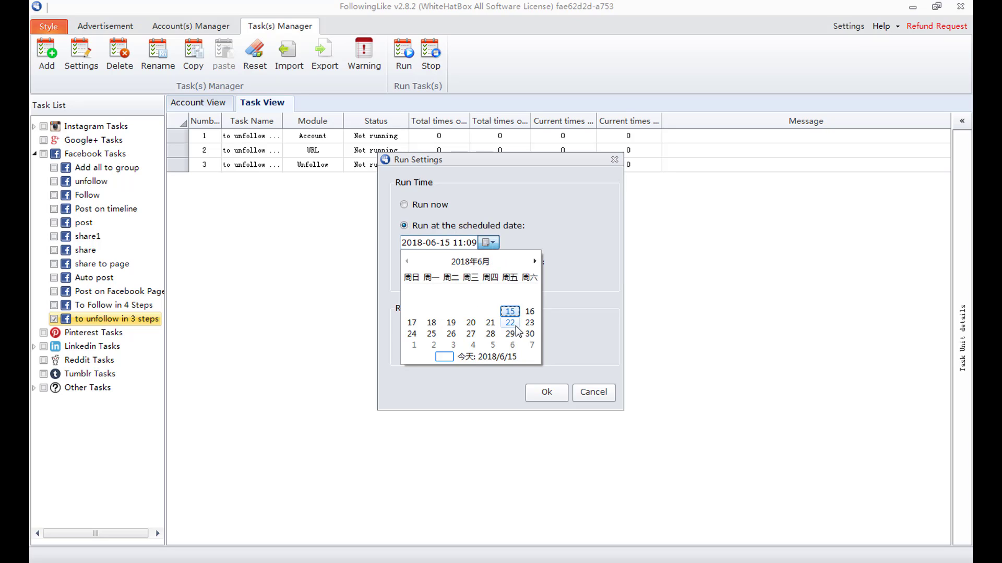
{"action": "left_click", "coordinate": [550, 280]}
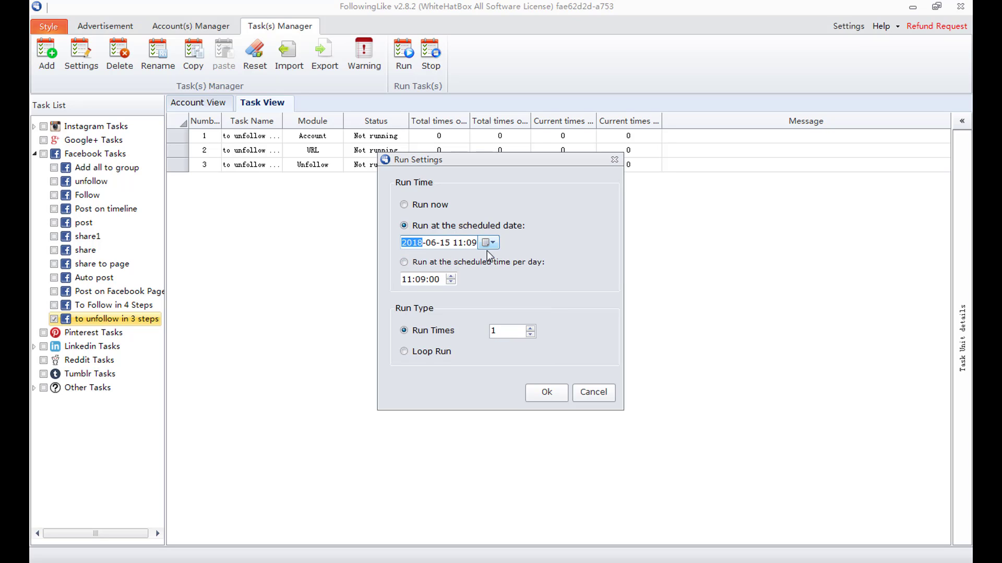
{"action": "key", "text": "shift+Tab"}
{"action": "key", "text": "Up"}
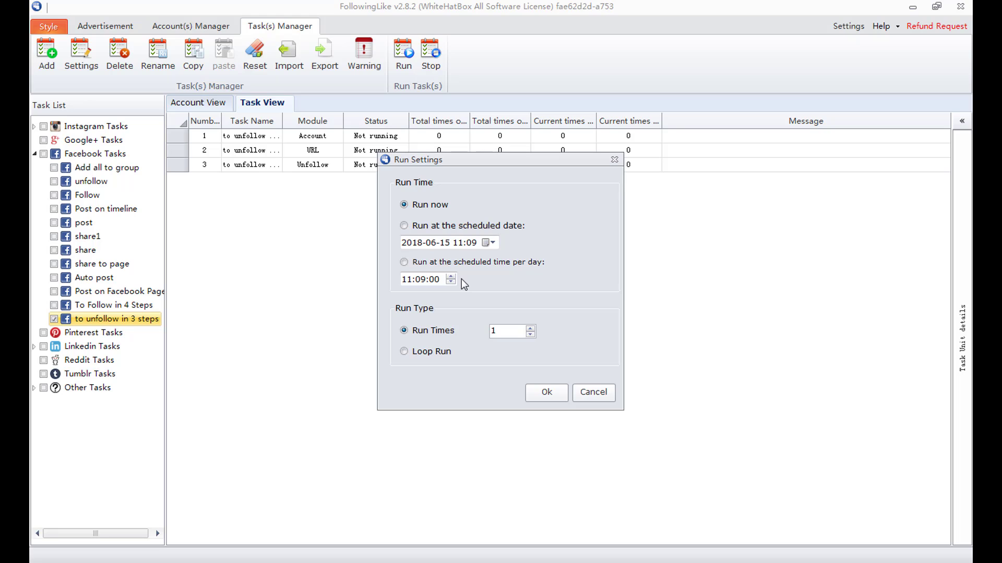
{"action": "left_click", "coordinate": [516, 331]}
{"action": "left_click", "coordinate": [404, 353]}
- Accept Run now with Run Times 1 to start the task
{"action": "left_click", "coordinate": [550, 396]}
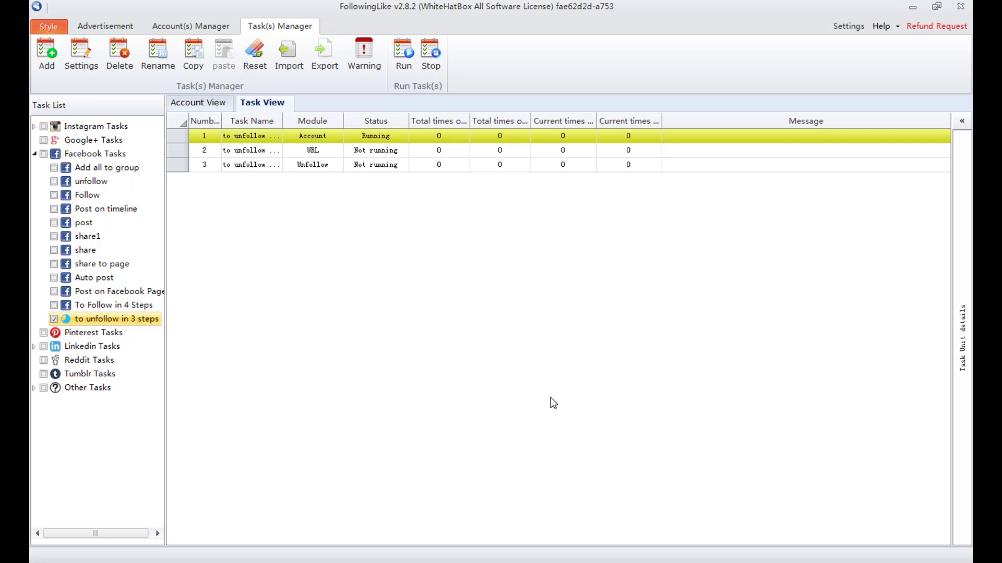